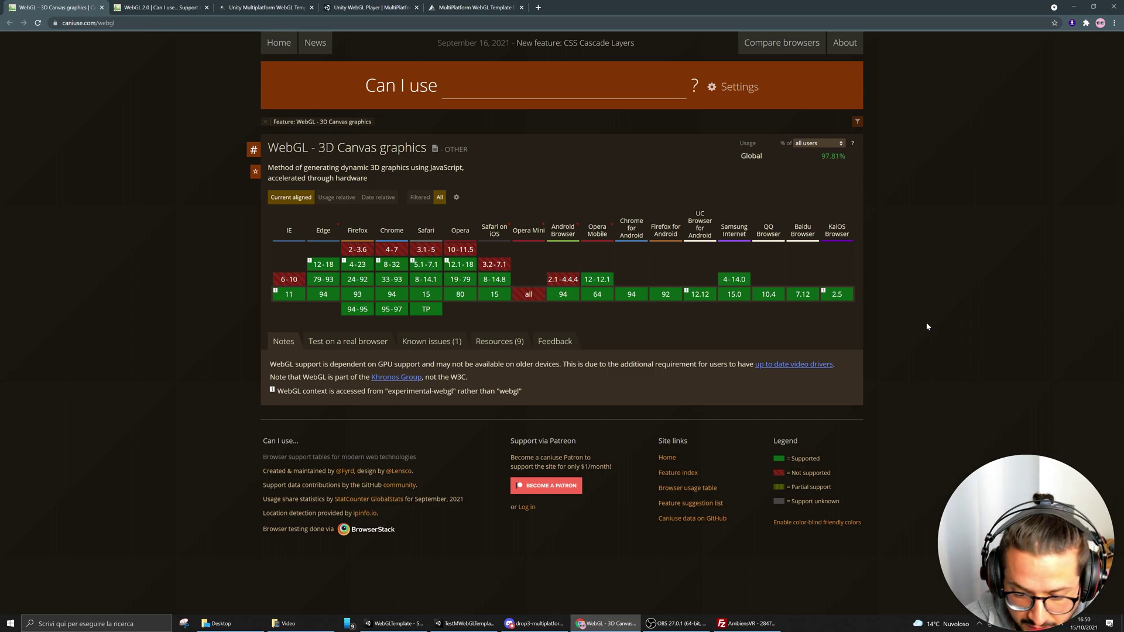
Review the browser support table for WebGL 3D Canvas graphics, and open the one for WebGL 2.0.
{"action": "mouse_move", "coordinate": [528, 294]}
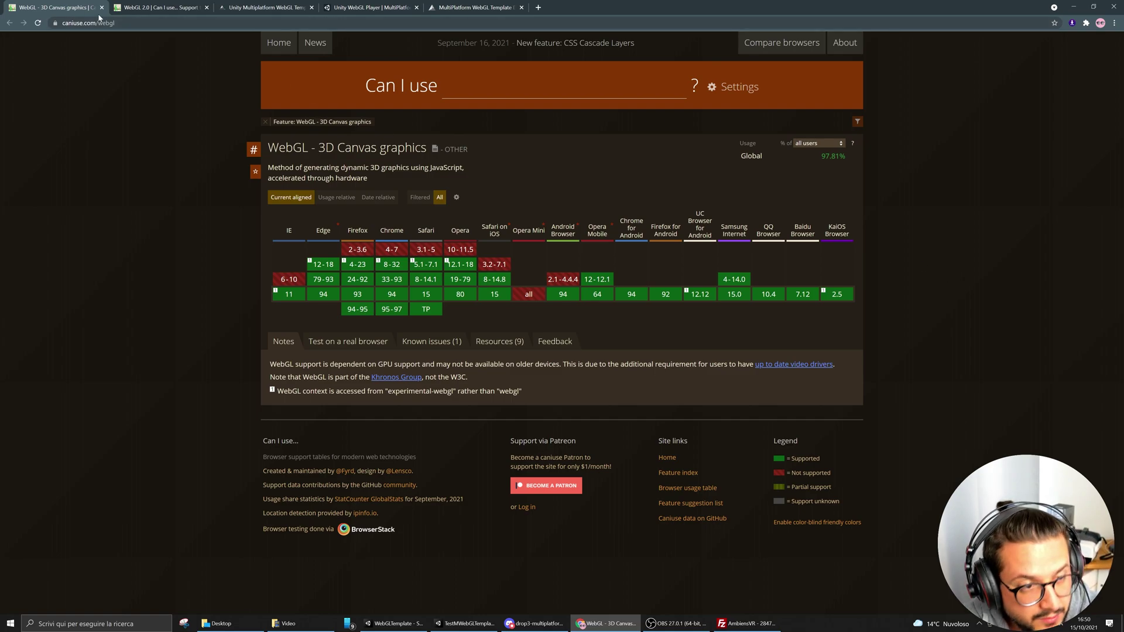
{"action": "left_click", "coordinate": [140, 8]}
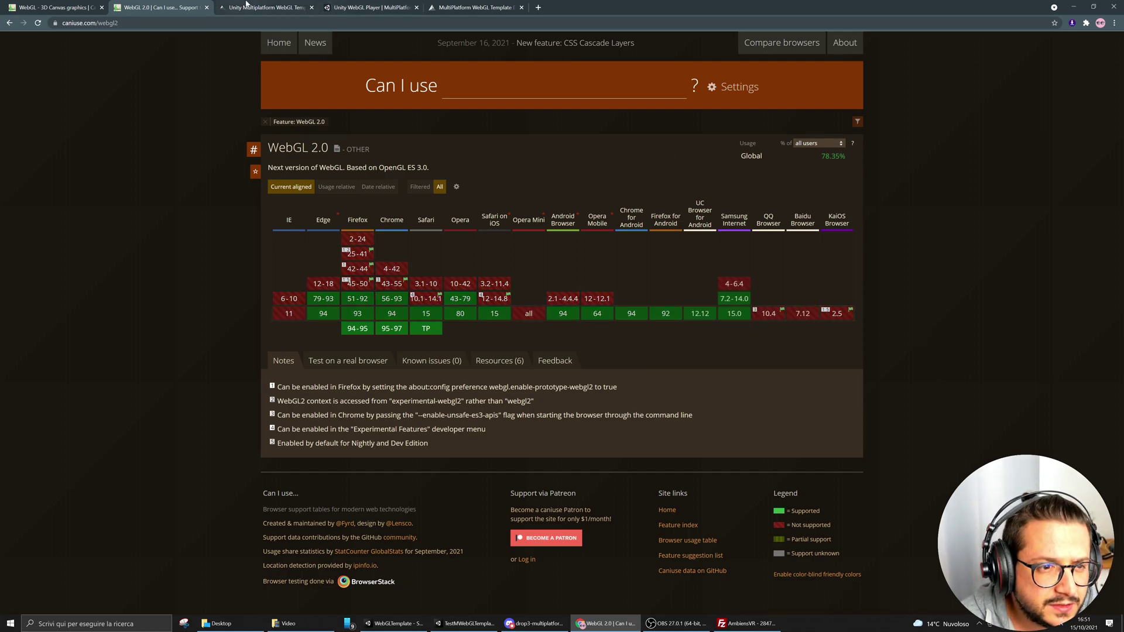
Open the default Unity WebGL player demo, and move and look around its construction scene.
{"action": "left_click", "coordinate": [386, 7]}
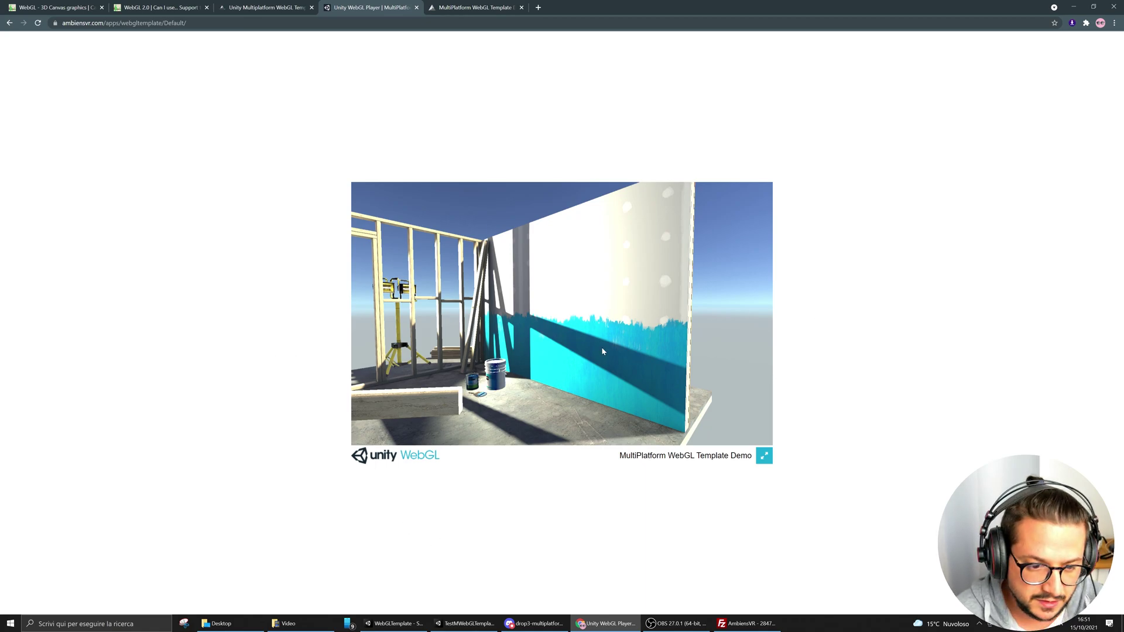
{"action": "mouse_move", "coordinate": [600, 345]}
{"action": "left_mouse_down"}
{"action": "mouse_move", "coordinate": [584, 335]}
{"action": "mouse_move", "coordinate": [584, 350]}
{"action": "left_mouse_up"}
{"action": "key", "text": "w"}
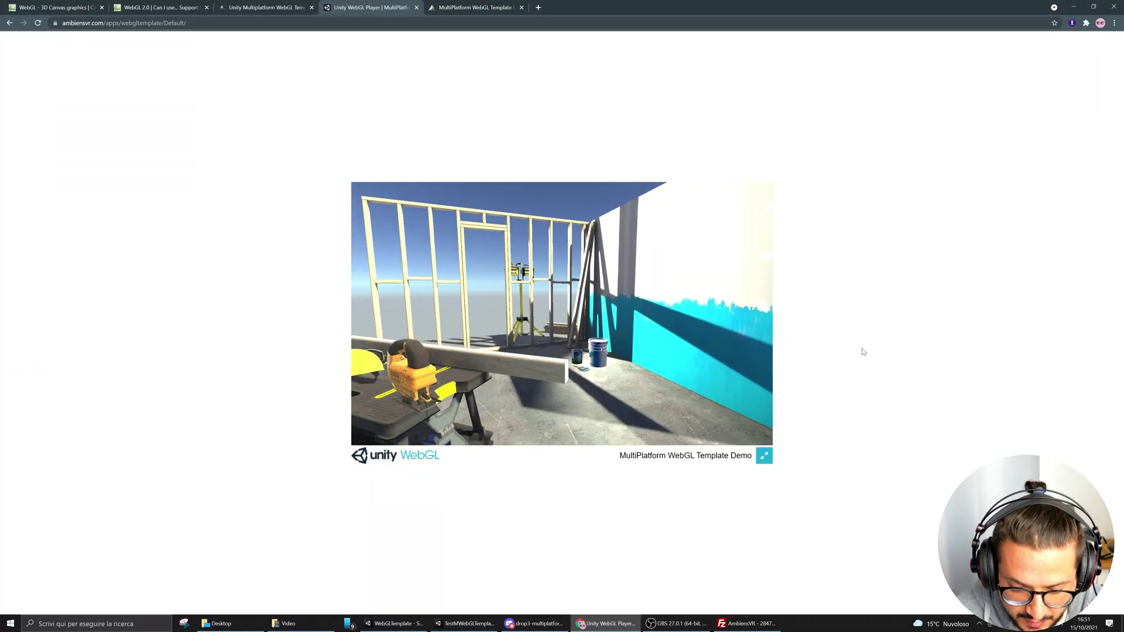
{"action": "key", "text": "a"}
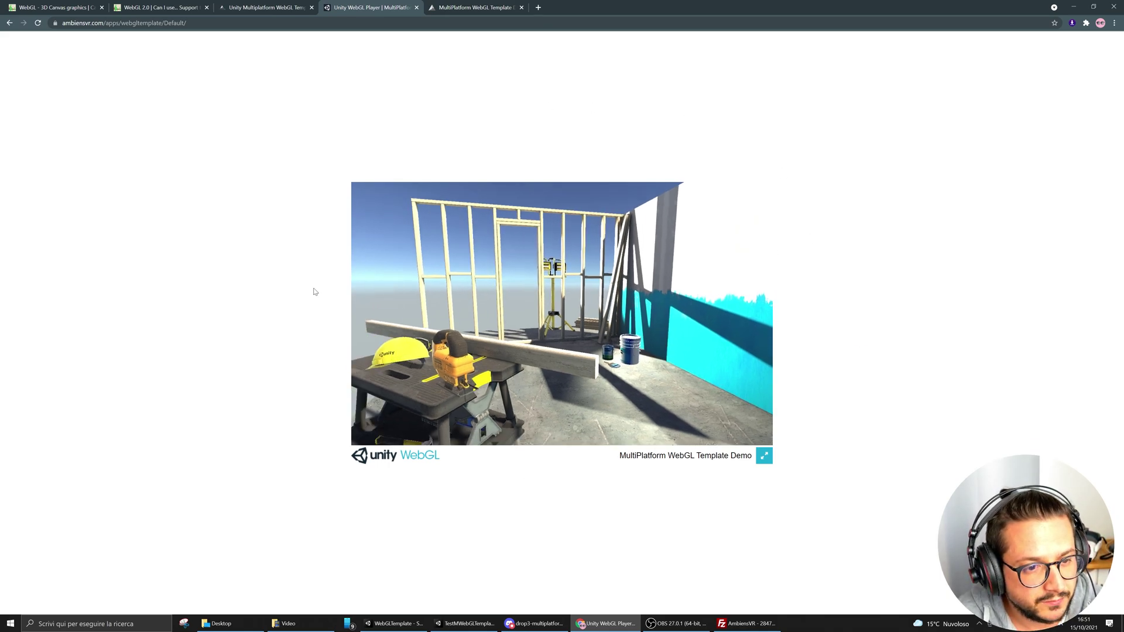
{"action": "key", "text": "w"}
{"action": "left_click_drag", "start_coordinate": [437, 294], "coordinate": [455, 295]}
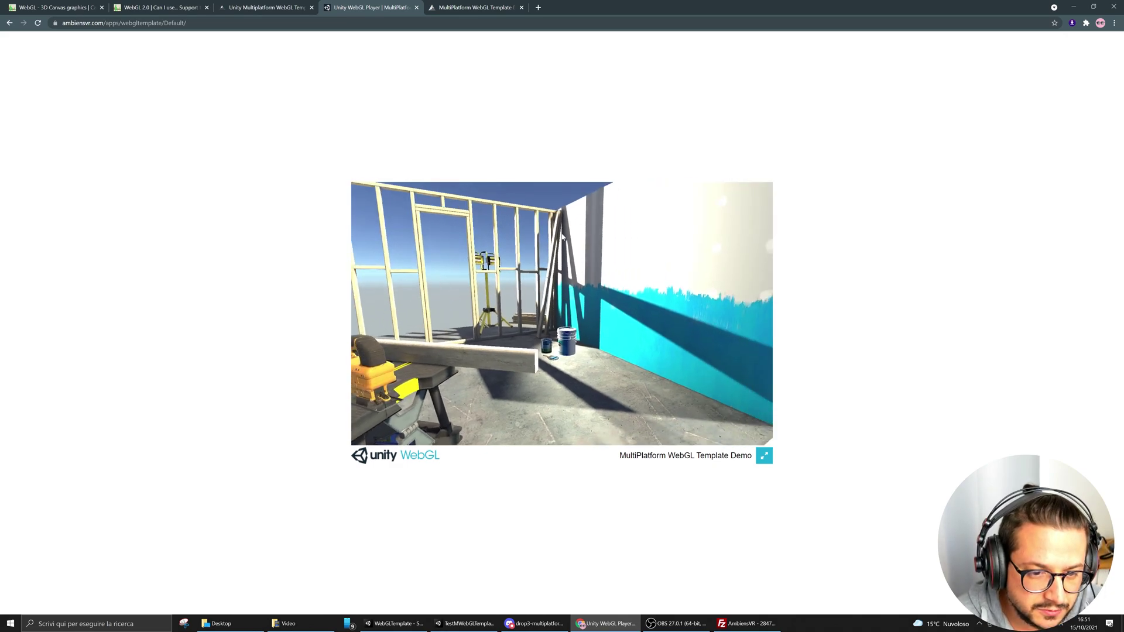
{"action": "left_click_drag", "start_coordinate": [458, 283], "coordinate": [542, 291]}
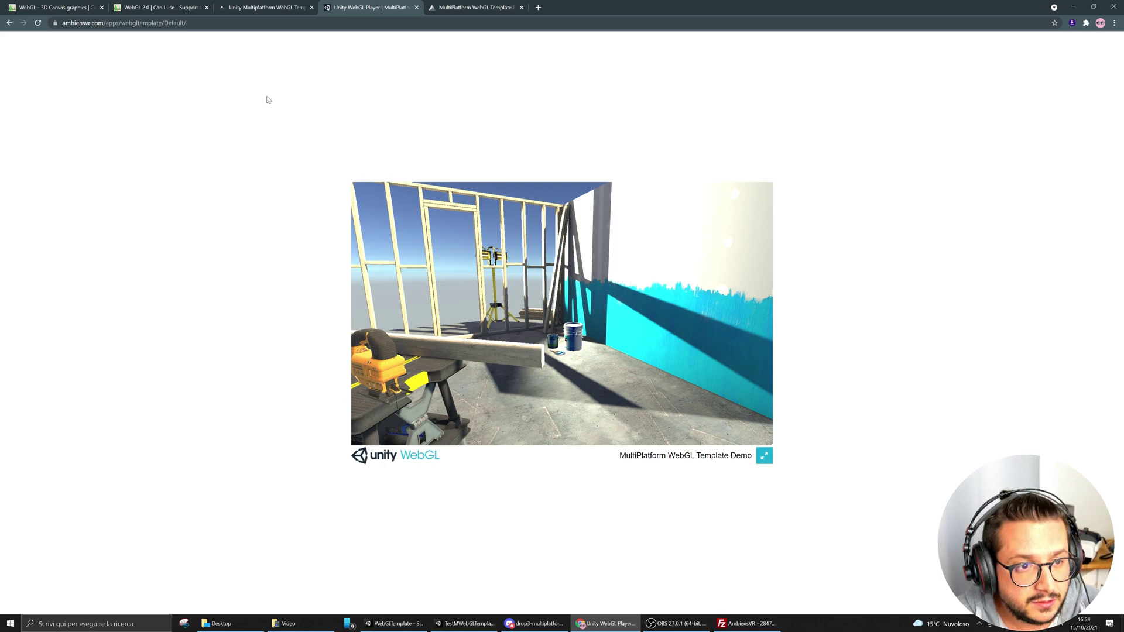
Open the MultiPlatform WebGL Template demo, reload it, and move through the full-window scene.
{"action": "left_click", "coordinate": [252, 8]}
{"action": "left_click", "coordinate": [474, 7]}
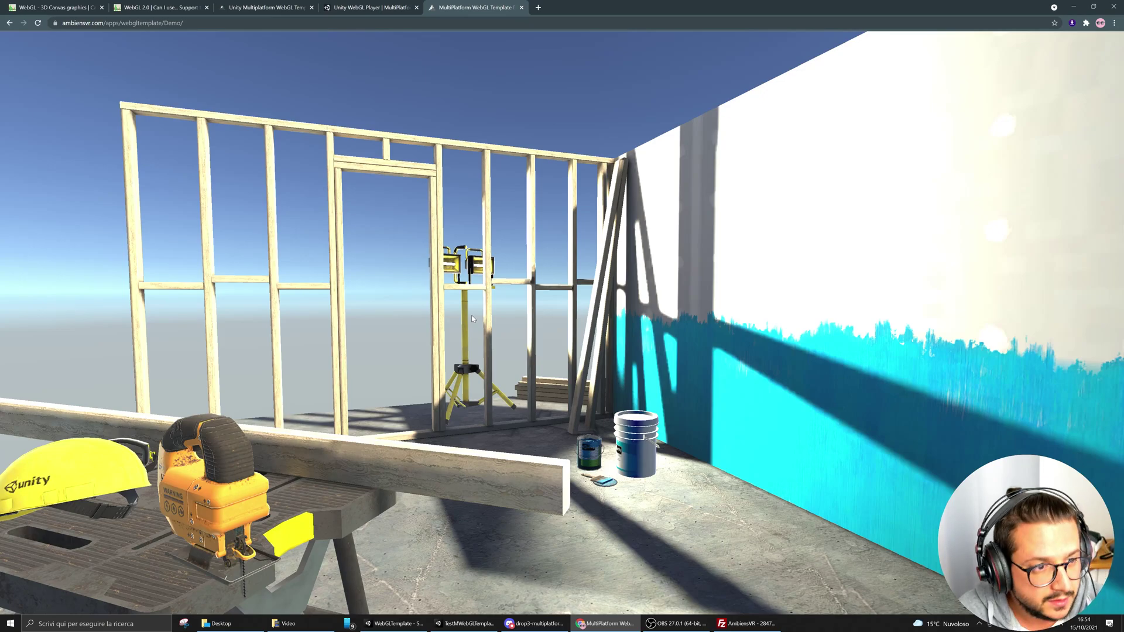
{"action": "key", "text": "F5"}
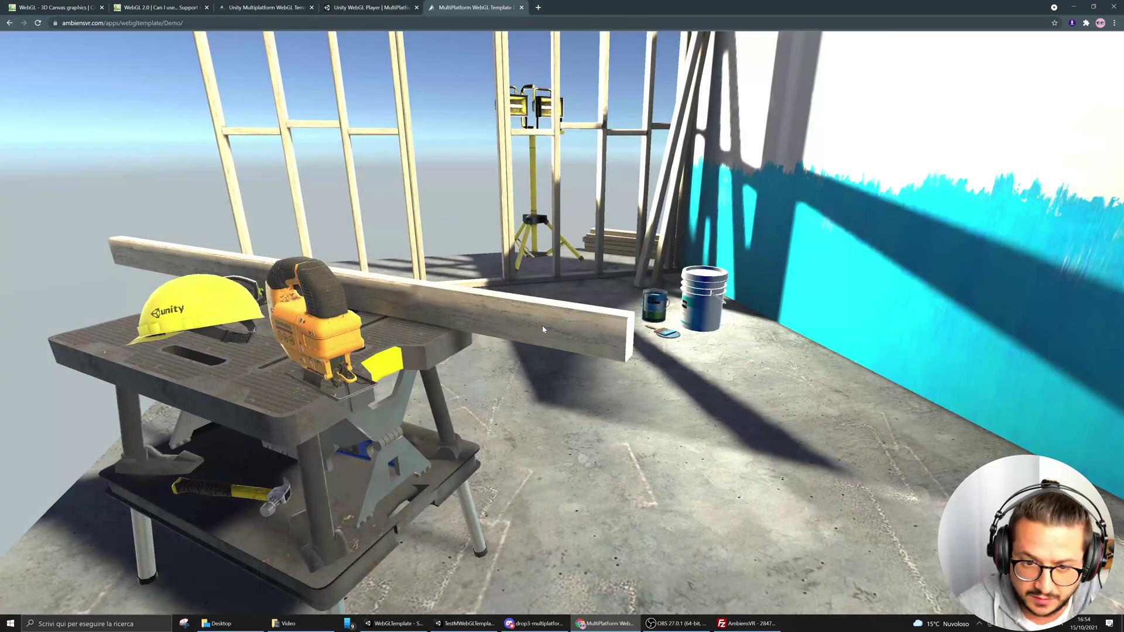
{"action": "key", "text": "s"}
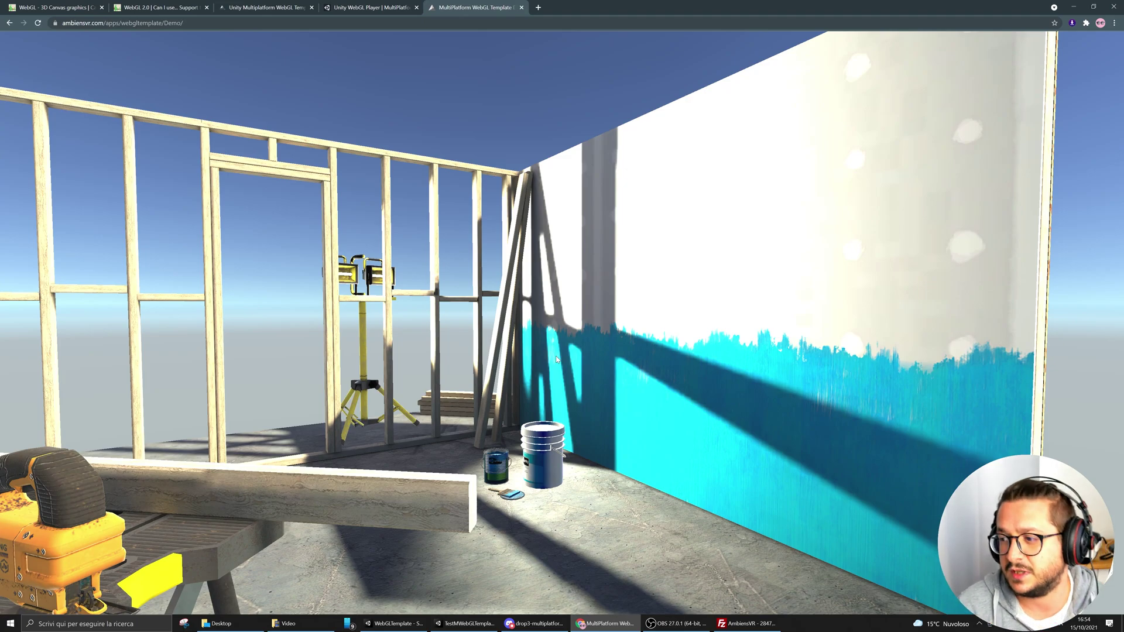
Test the template demo's scaling by shrinking, widening and re-maximizing the browser window, and look around the scene.
{"action": "double_click", "coordinate": [623, 6]}
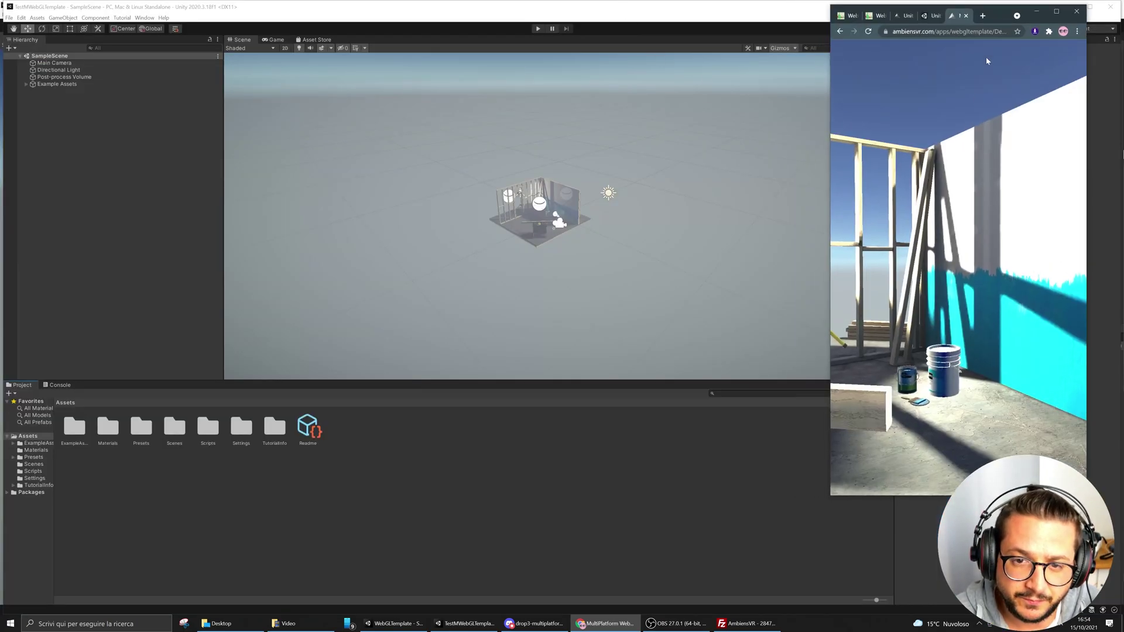
{"action": "left_click_drag", "start_coordinate": [995, 11], "coordinate": [523, 45]}
{"action": "left_click_drag", "start_coordinate": [614, 174], "coordinate": [984, 181]}
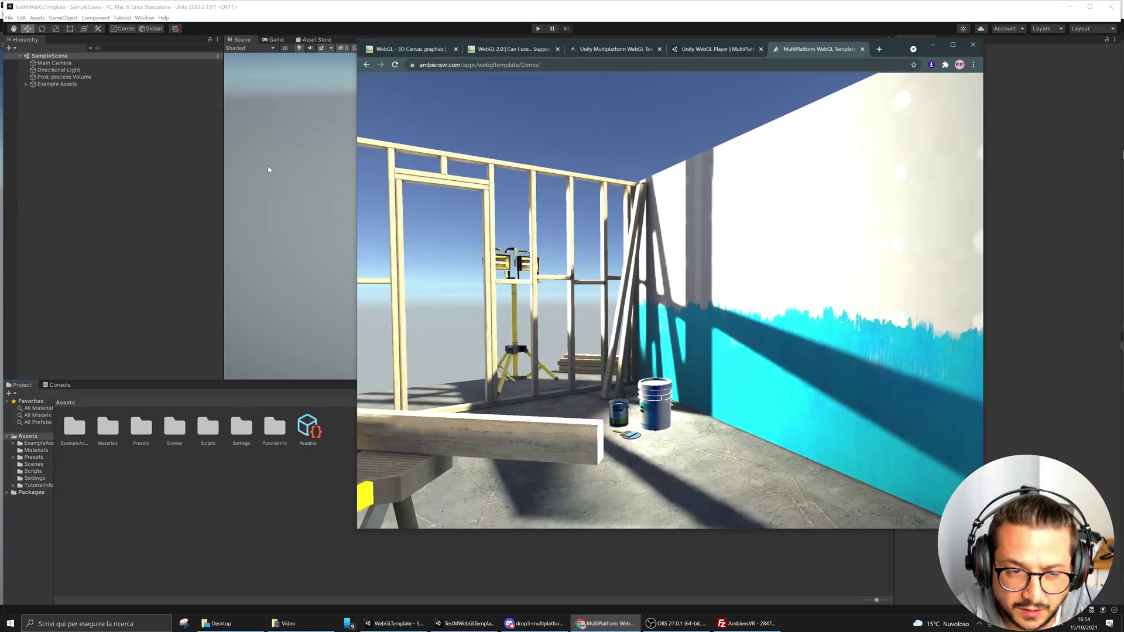
{"action": "left_click_drag", "start_coordinate": [358, 158], "coordinate": [126, 154]}
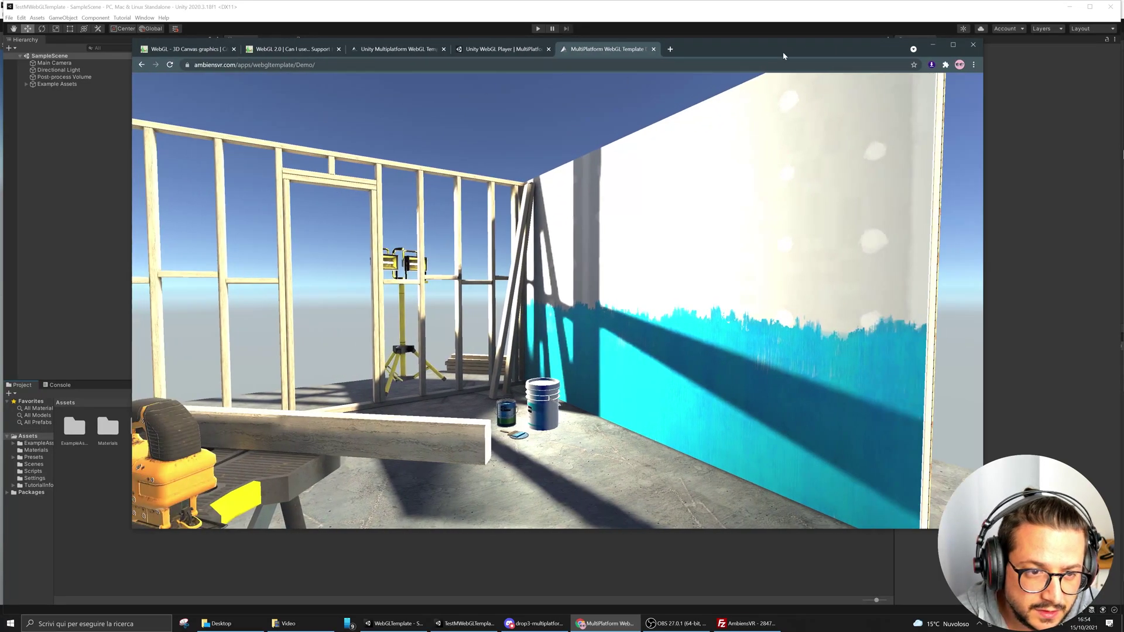
{"action": "left_click", "coordinate": [952, 46]}
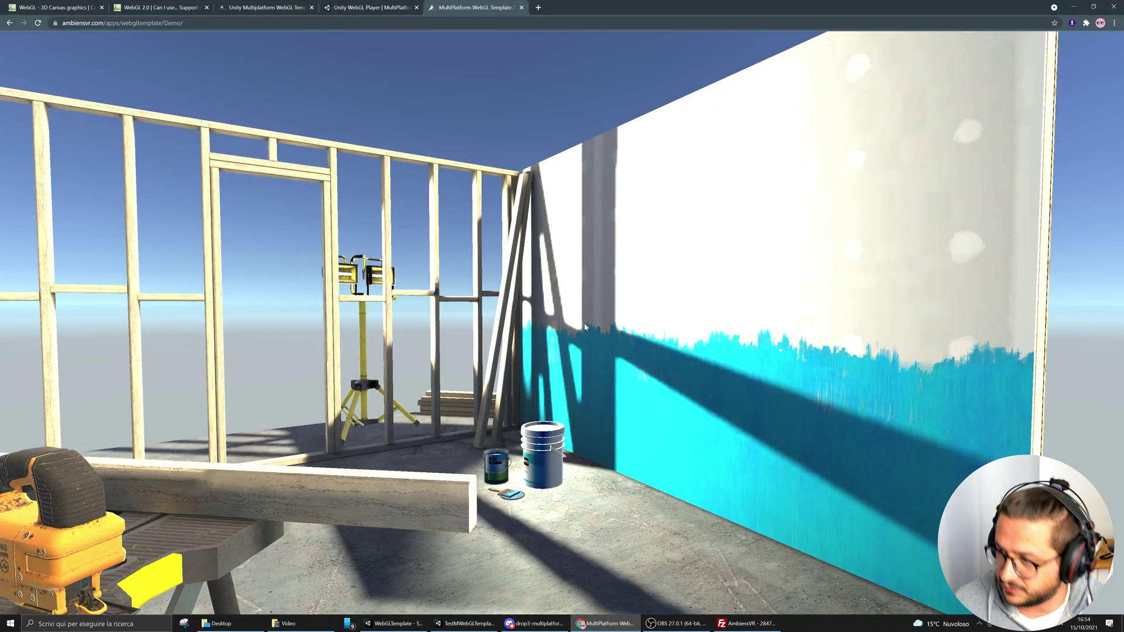
{"action": "left_click_drag", "start_coordinate": [586, 380], "coordinate": [556, 376]}
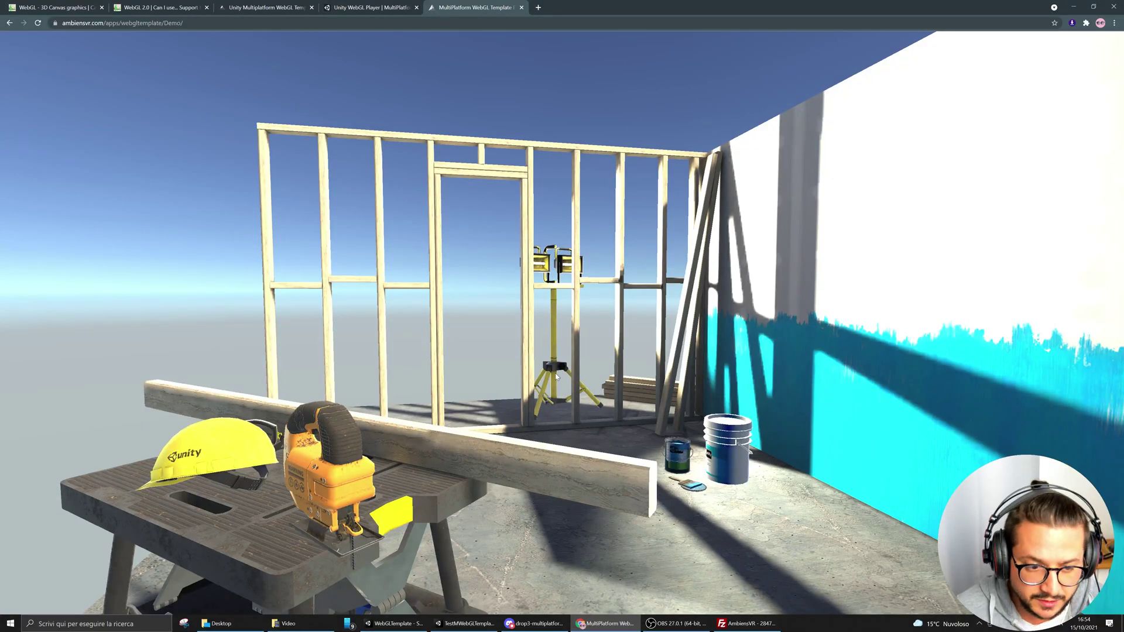
{"action": "left_click_drag", "start_coordinate": [567, 428], "coordinate": [568, 420]}
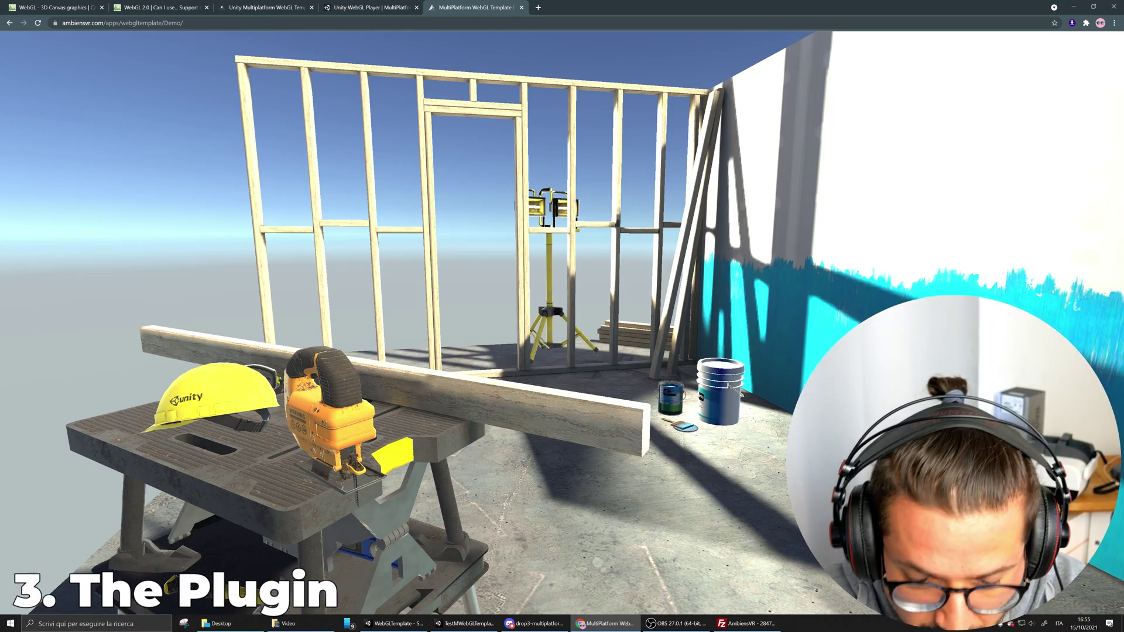
Open the Unity Multiplatform WebGL Template store page, play its demo video muted, review the description, and replay the video.
{"action": "left_click", "coordinate": [259, 6]}
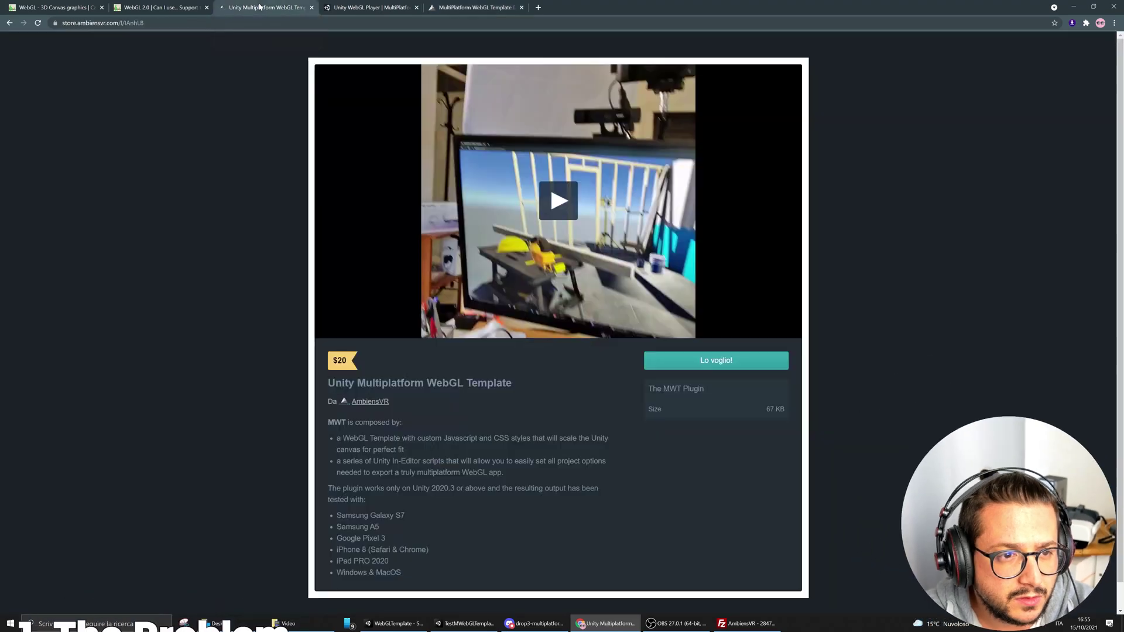
{"action": "left_click", "coordinate": [557, 202]}
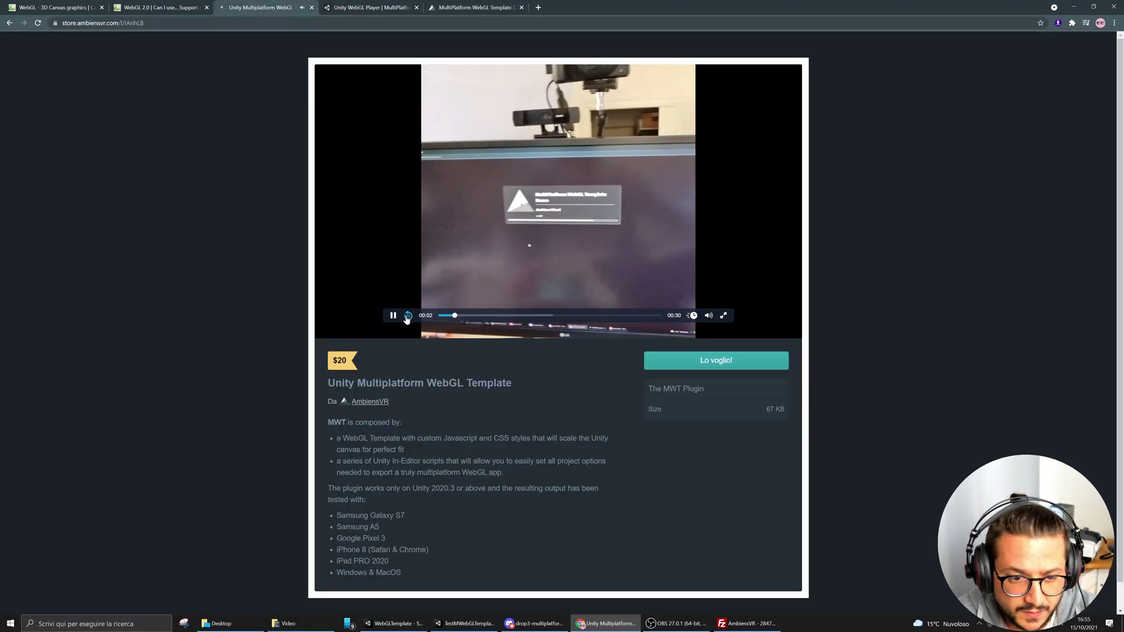
{"action": "mouse_move", "coordinate": [708, 317]}
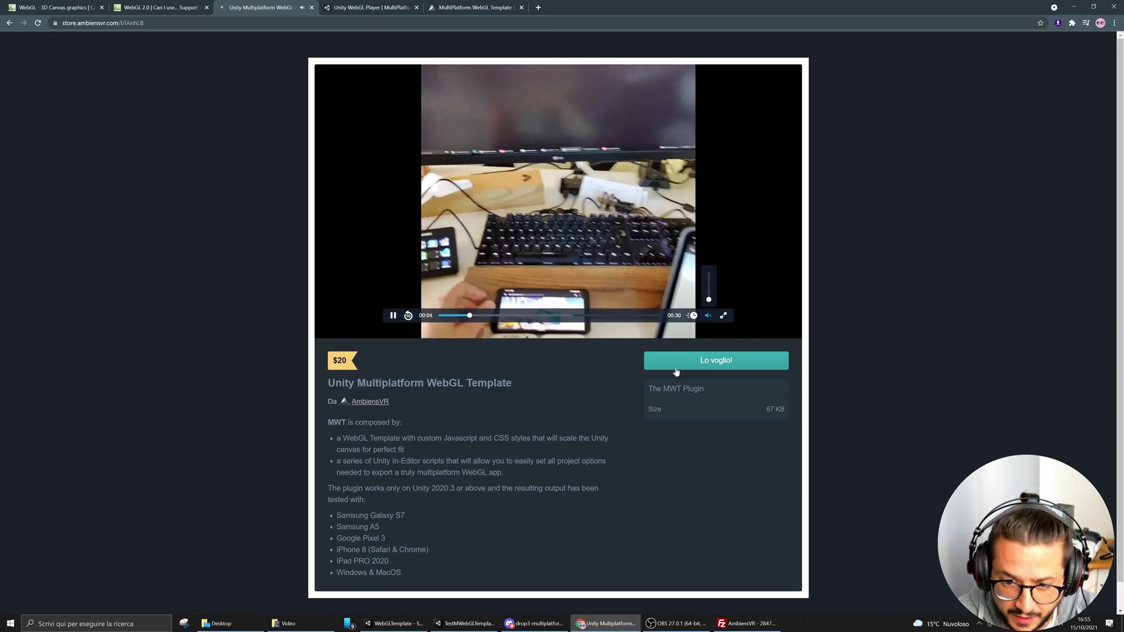
{"action": "scroll", "coordinate": [503, 413], "scroll_direction": "down", "scroll_amount": 1}
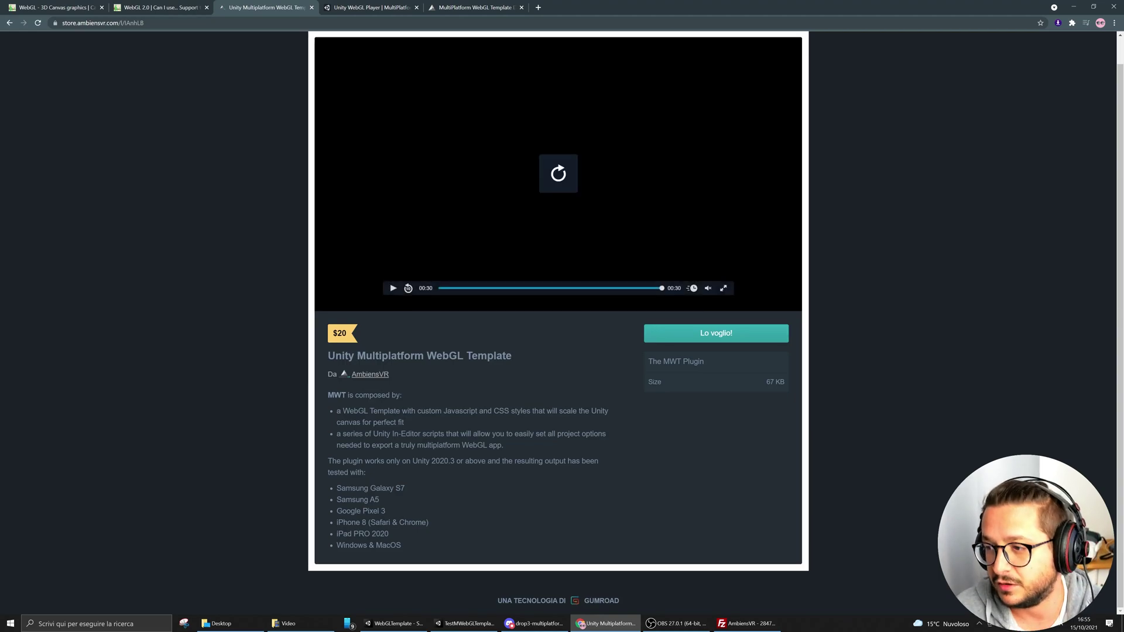
{"action": "left_click", "coordinate": [559, 173]}
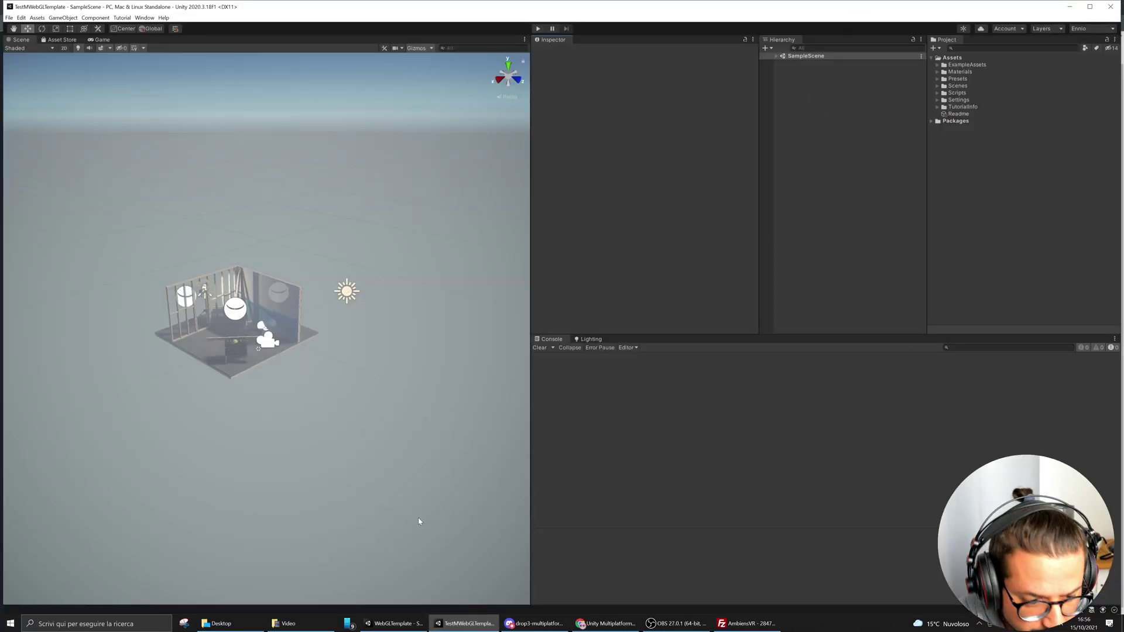
Import all files of the MWT_v1.0 package from the desktop folder into the Unity project's assets.
{"action": "left_click", "coordinate": [221, 623]}
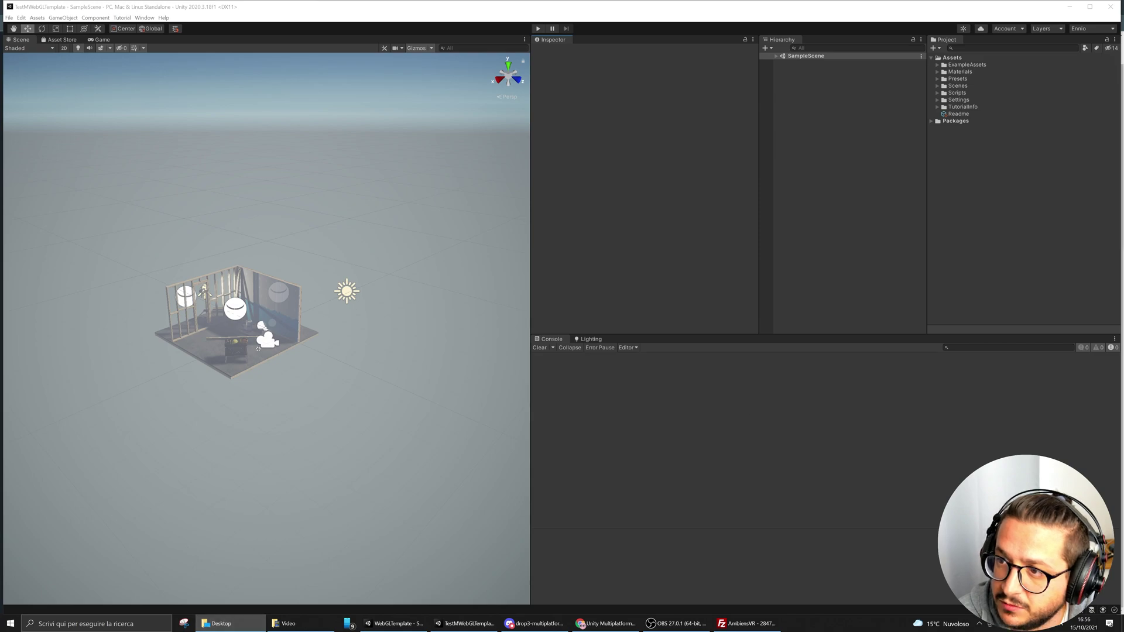
{"action": "left_click_drag", "start_coordinate": [670, 301], "coordinate": [942, 179]}
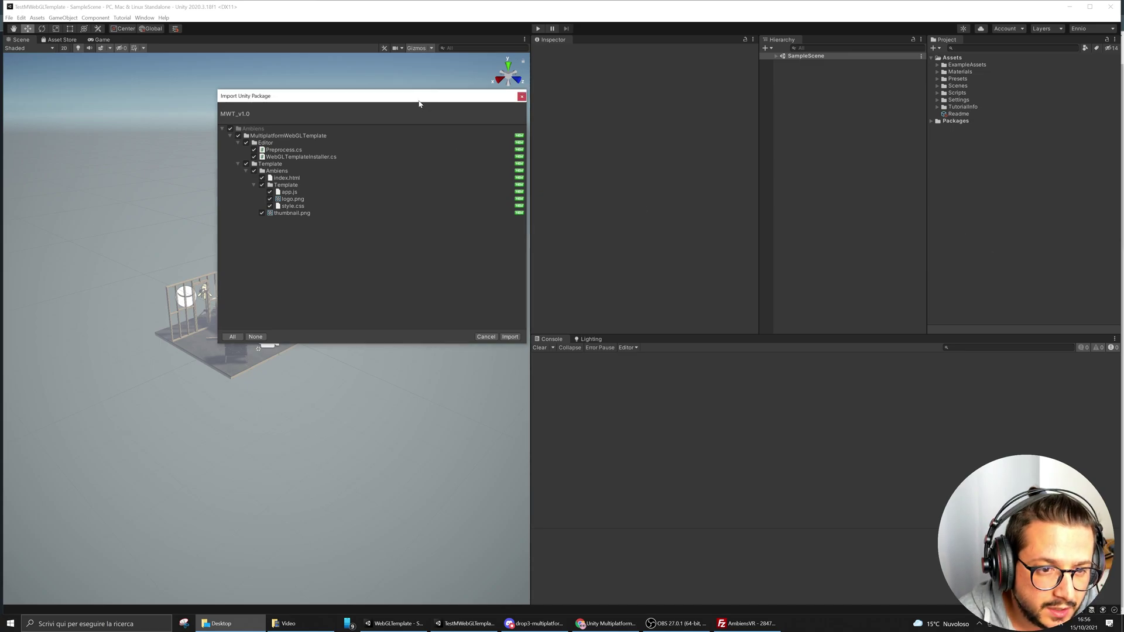
{"action": "left_click_drag", "start_coordinate": [419, 104], "coordinate": [477, 84]}
{"action": "left_click", "coordinate": [568, 317]}
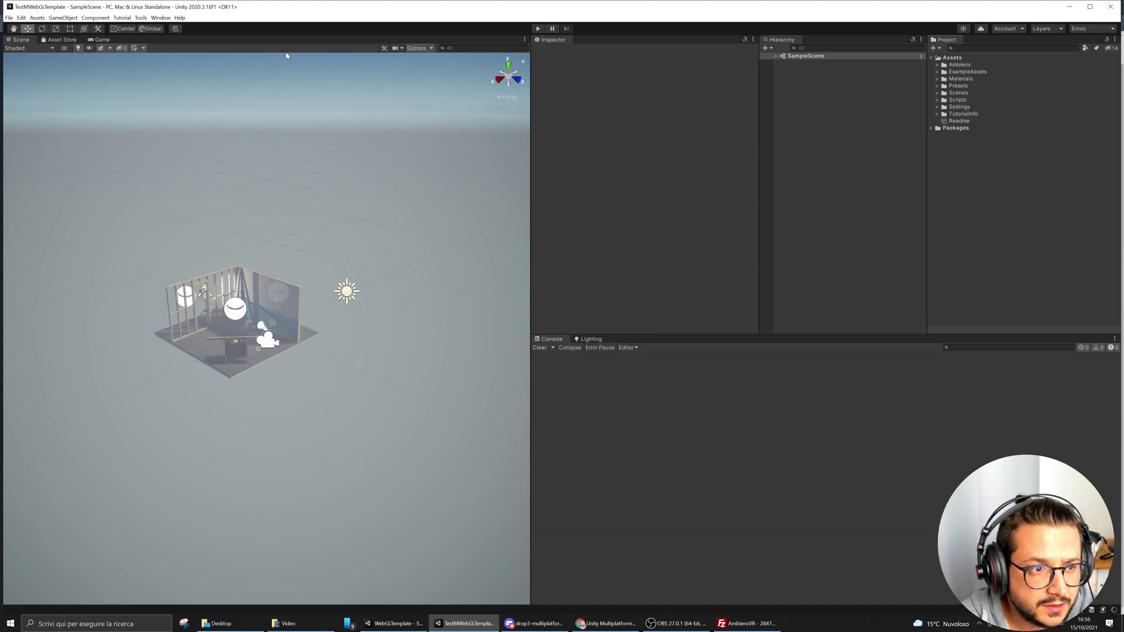
Expand the imported Ambiens folder in the project assets to show its MultiplatformWebGLTemplate subfolder.
{"action": "left_click_drag", "start_coordinate": [293, 246], "coordinate": [279, 281], "text": "alt"}
{"action": "key", "text": "w"}
{"action": "right_click_drag", "start_coordinate": [278, 281], "coordinate": [272, 245]}
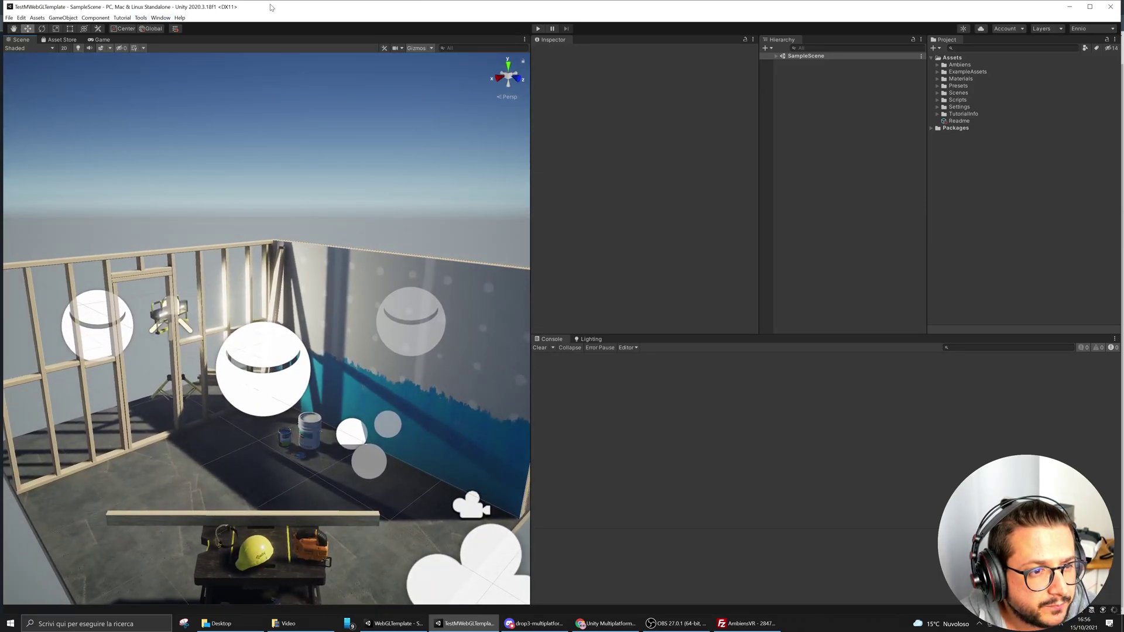
{"action": "left_click", "coordinate": [938, 65]}
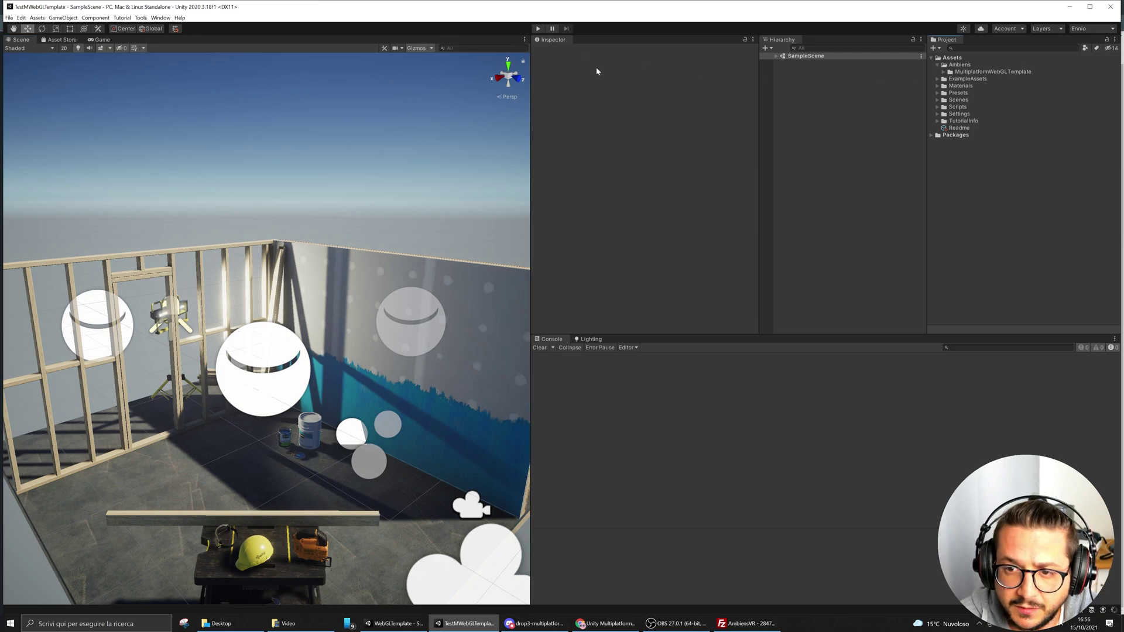
Run the Ambiens WebGL Template Installer to set the project up for multiplatform WebGL, close it, and clear the console.
{"action": "left_click", "coordinate": [140, 18]}
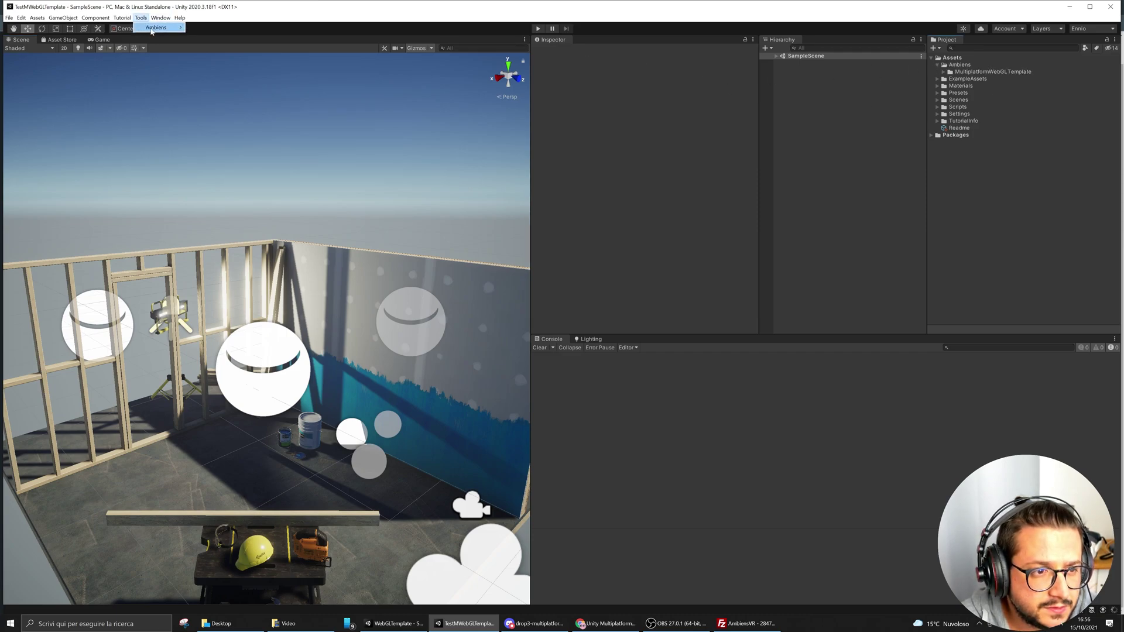
{"action": "mouse_move", "coordinate": [157, 27]}
{"action": "mouse_move", "coordinate": [248, 29]}
{"action": "left_click", "coordinate": [307, 27]}
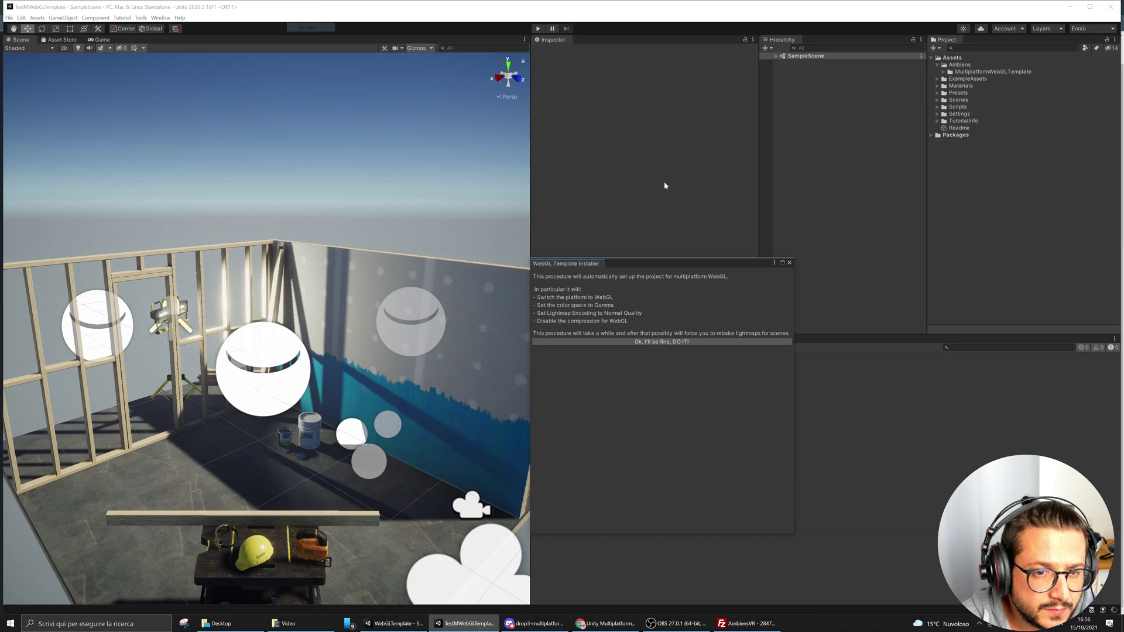
{"action": "left_click_drag", "start_coordinate": [643, 262], "coordinate": [683, 85]}
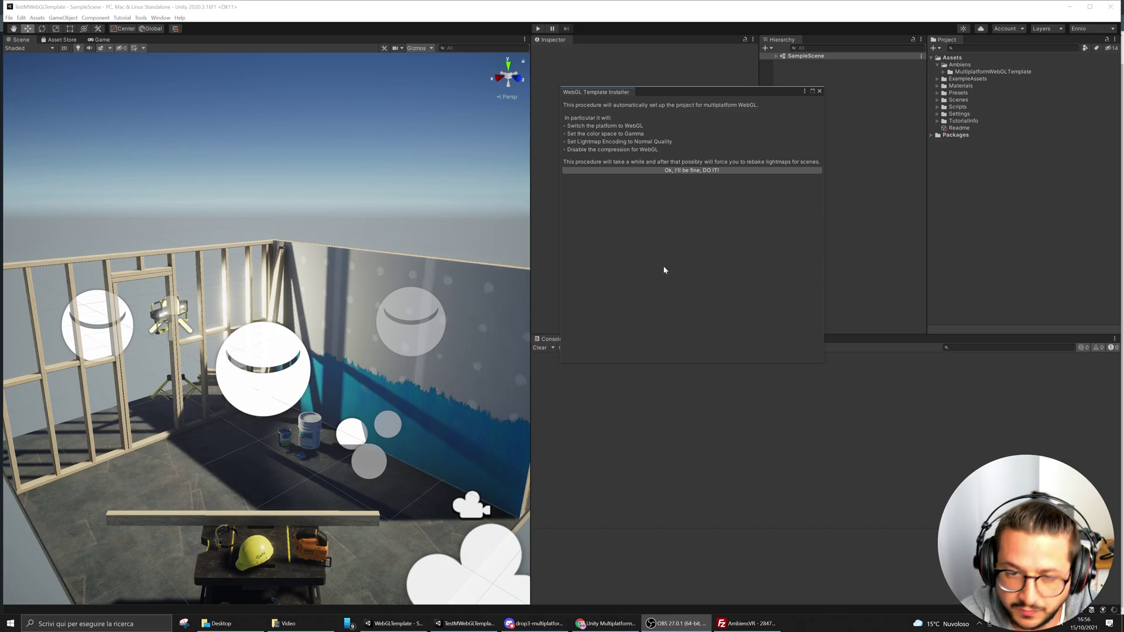
{"action": "left_click_drag", "start_coordinate": [703, 92], "coordinate": [659, 85]}
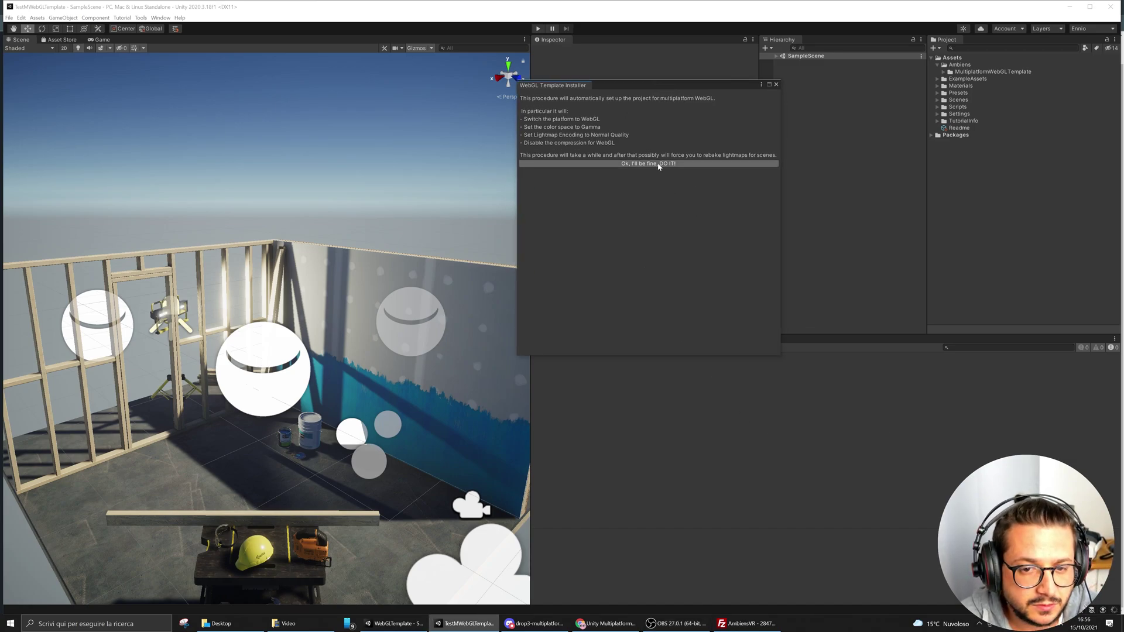
{"action": "left_click", "coordinate": [659, 165]}
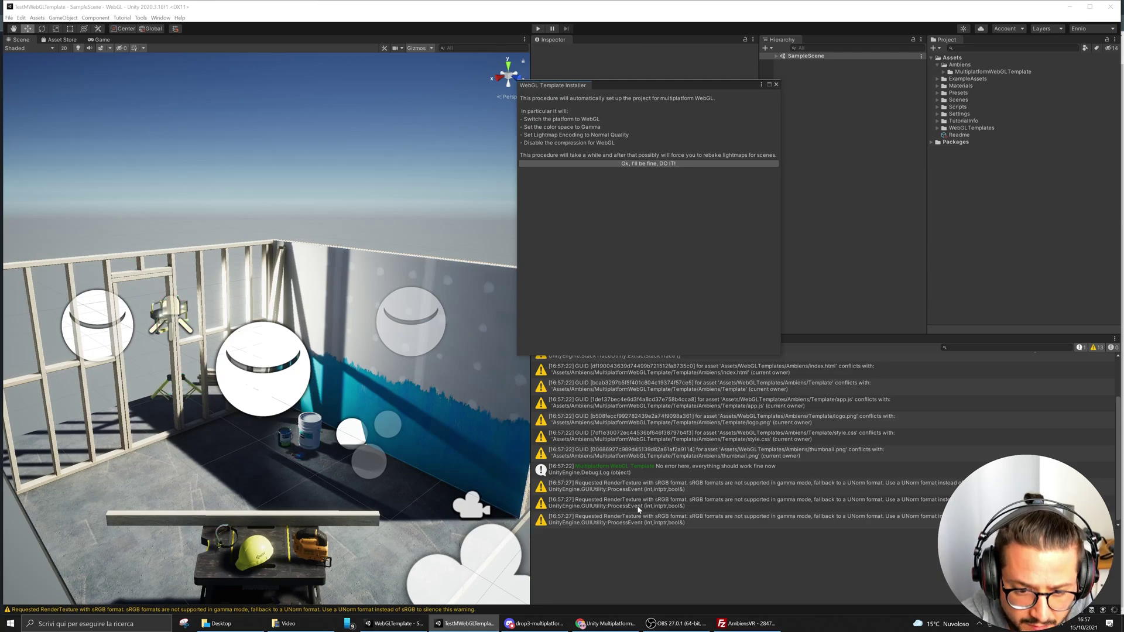
{"action": "left_click", "coordinate": [777, 85]}
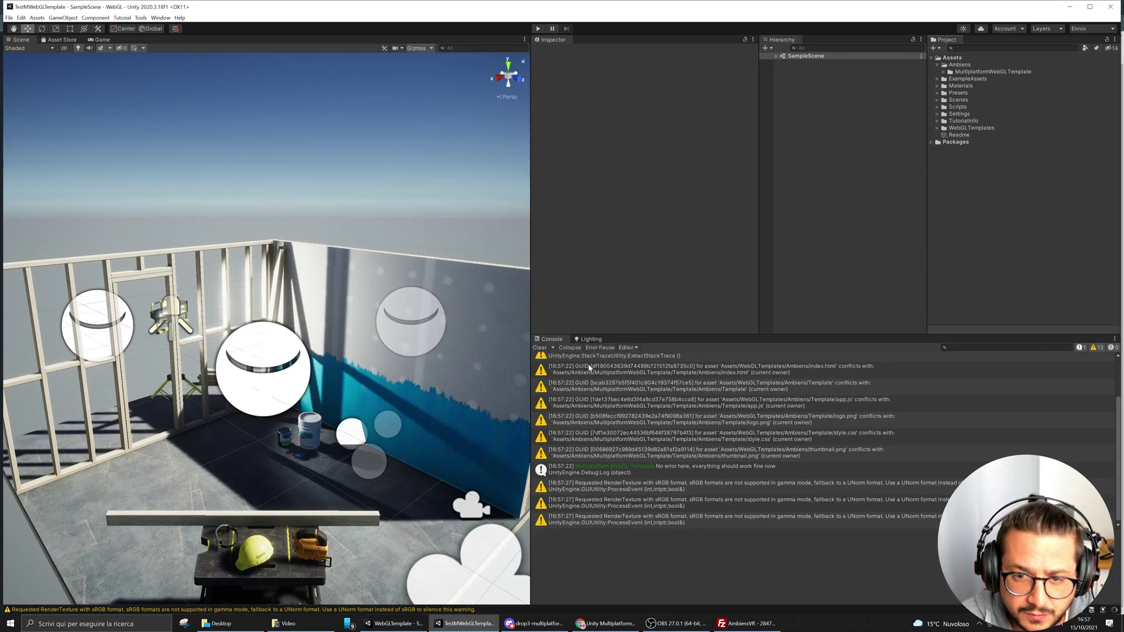
{"action": "left_click", "coordinate": [539, 348]}
Expand WebGLTemplates > Ambiens > Template in the project assets and inspect the template's logo file.
{"action": "left_click", "coordinate": [937, 129]}
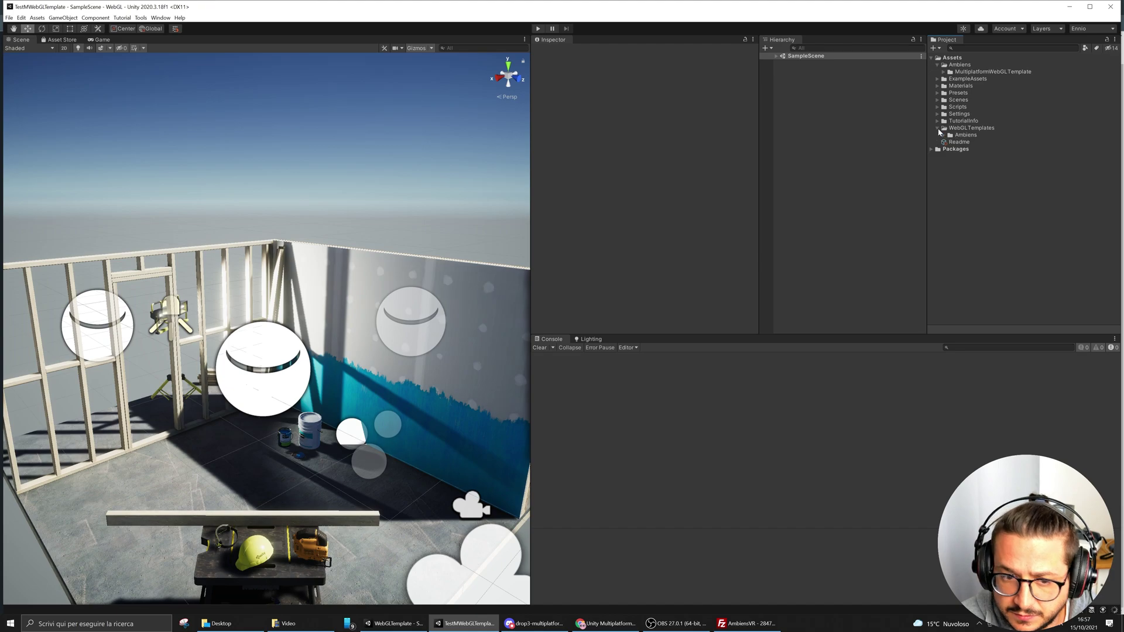
{"action": "left_click", "coordinate": [965, 135]}
{"action": "left_click", "coordinate": [944, 135]}
{"action": "left_click", "coordinate": [973, 142]}
{"action": "left_click", "coordinate": [949, 143]}
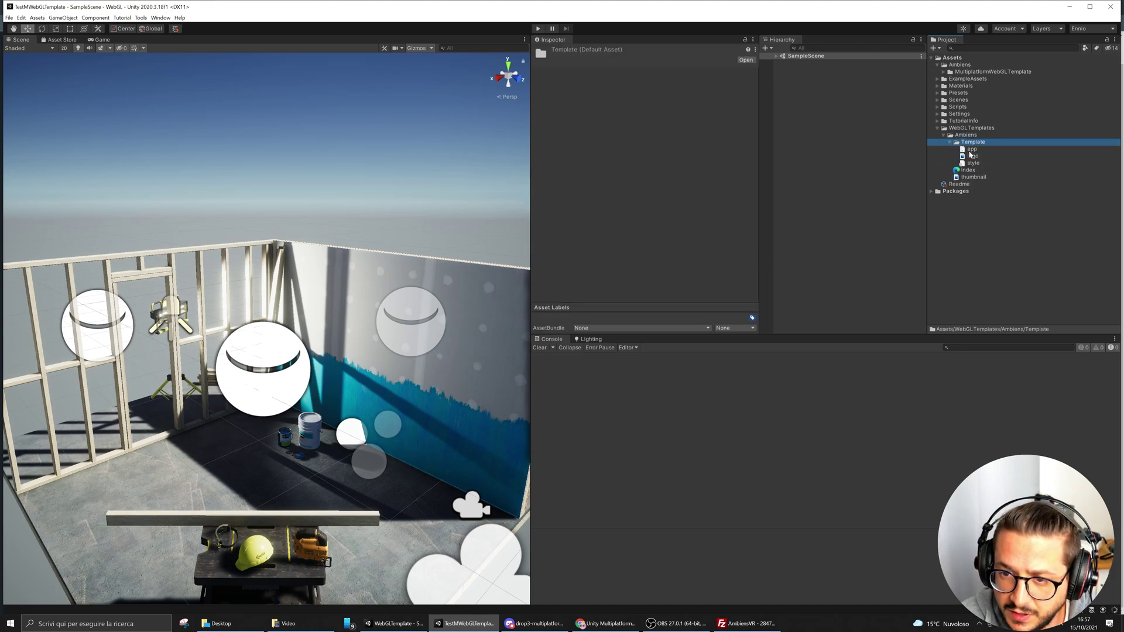
{"action": "left_click", "coordinate": [973, 156]}
{"action": "left_click", "coordinate": [730, 286]}
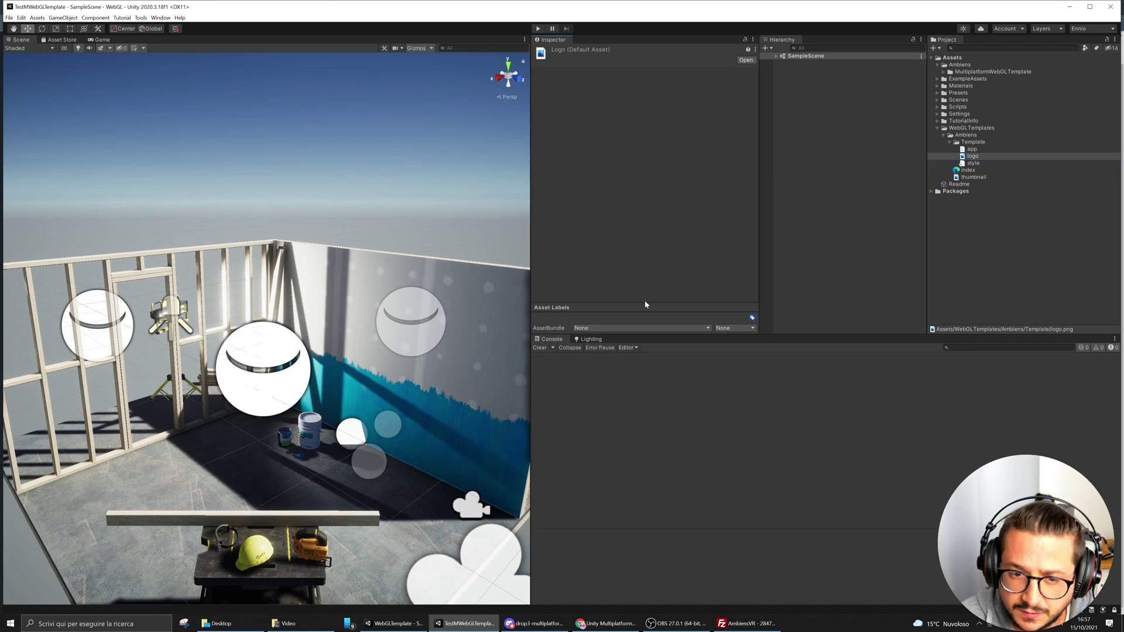
Select the index file of the Ambiens WebGL template in the project assets to inspect it.
{"action": "left_click", "coordinate": [967, 170]}
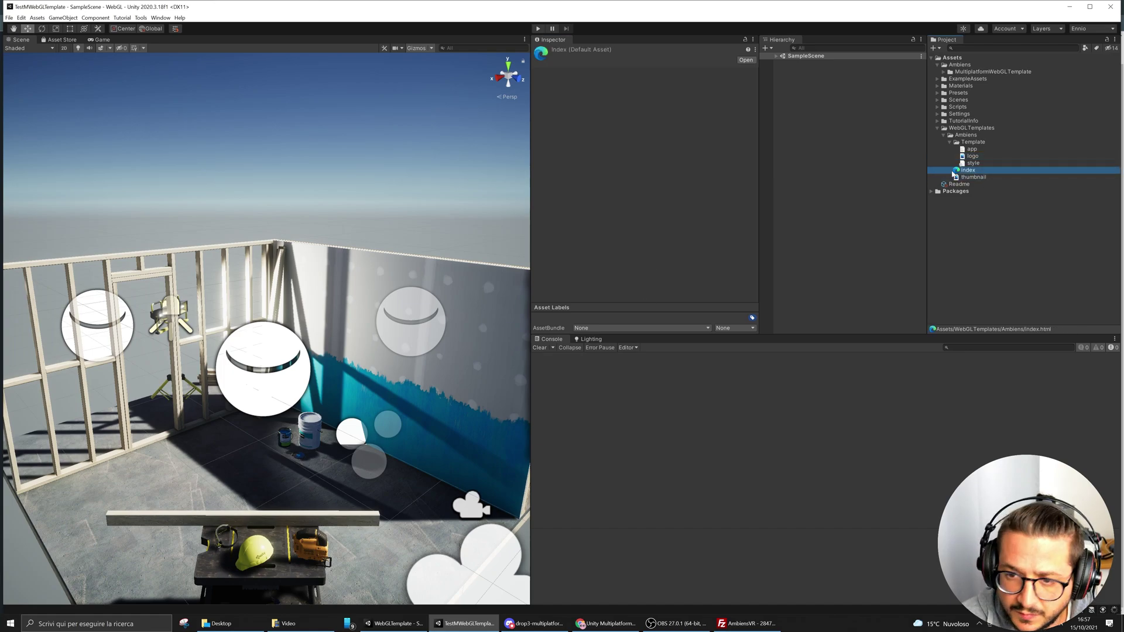
{"action": "left_click", "coordinate": [9, 18]}
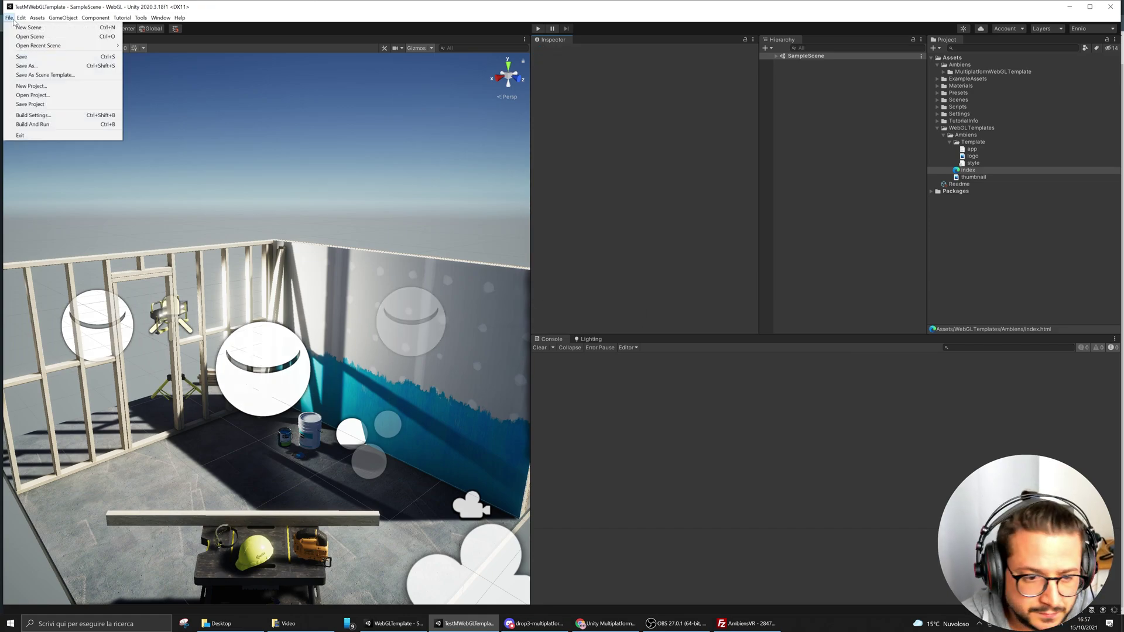
{"action": "left_click", "coordinate": [839, 17]}
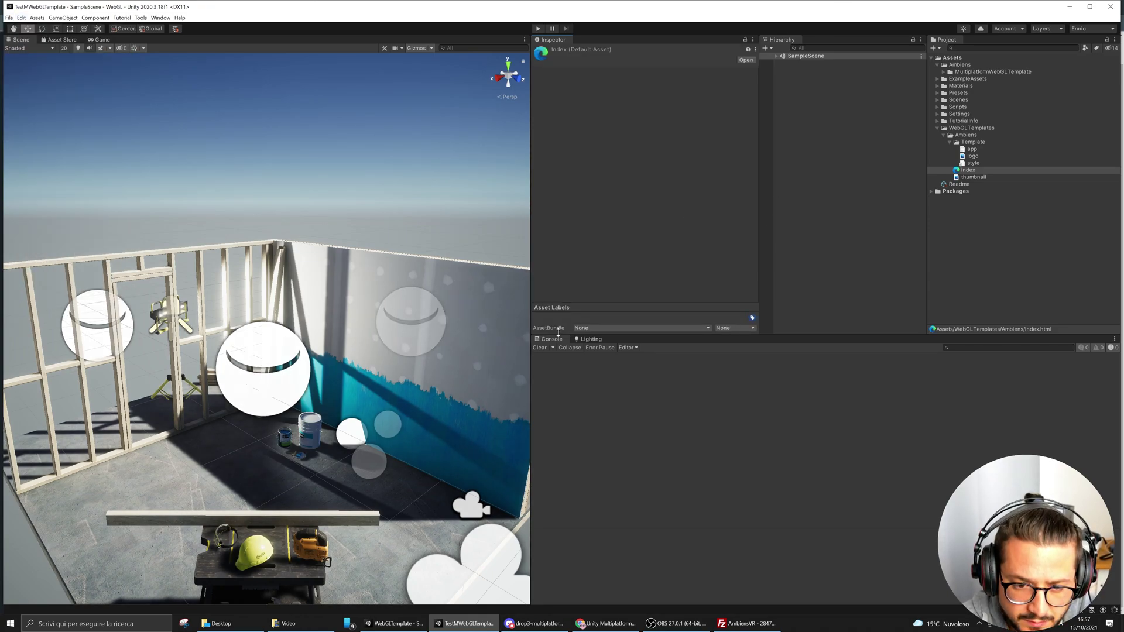
Show the scene's Lighting settings, enlarge their area and look through the lightmapping options.
{"action": "left_click", "coordinate": [585, 340]}
{"action": "left_click_drag", "start_coordinate": [827, 334], "coordinate": [834, 245]}
{"action": "scroll", "coordinate": [739, 449], "scroll_direction": "down", "scroll_amount": 3}
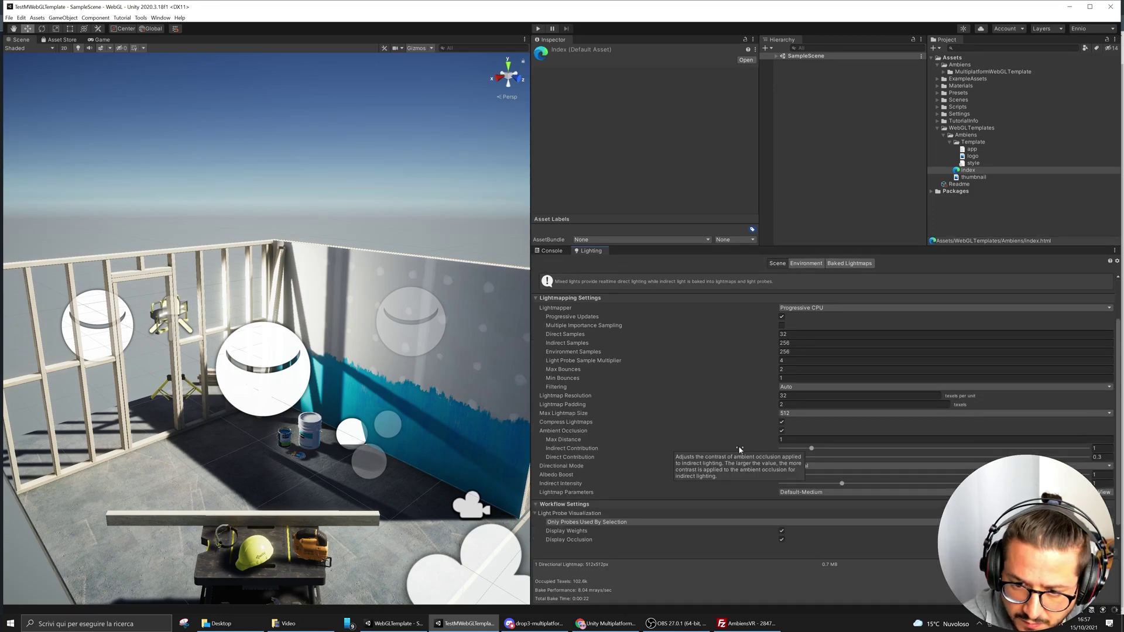
{"action": "scroll", "coordinate": [740, 449], "scroll_direction": "down", "scroll_amount": 1}
{"action": "scroll", "coordinate": [685, 469], "scroll_direction": "up", "scroll_amount": 5}
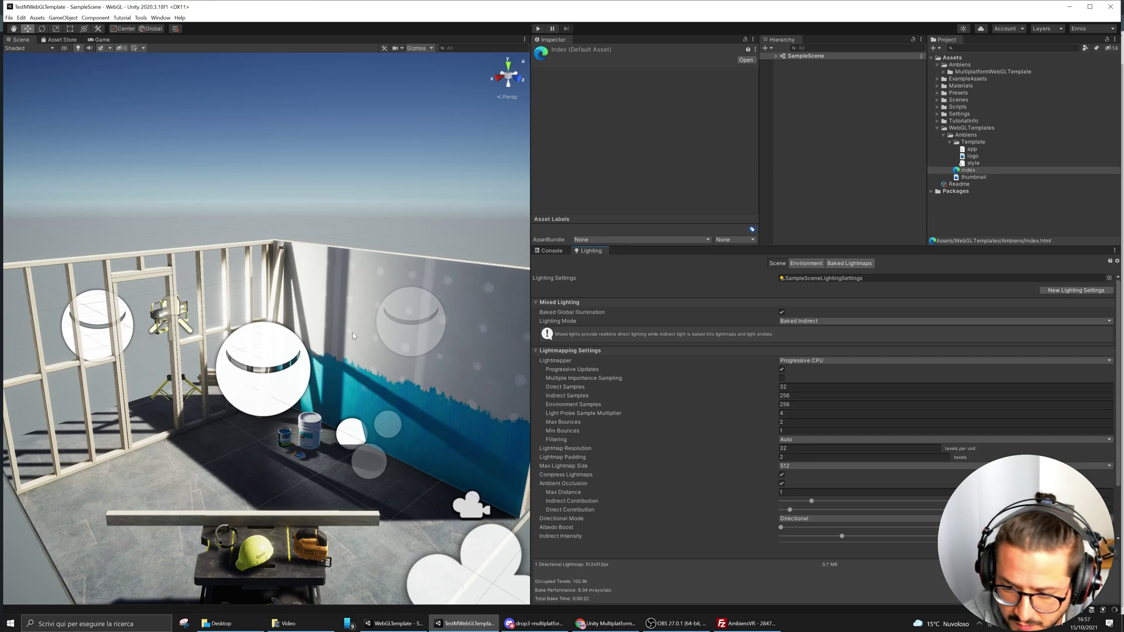
Review the WebGL player settings from the build settings, including the Publishing Settings, and close the project settings.
{"action": "left_click", "coordinate": [9, 18]}
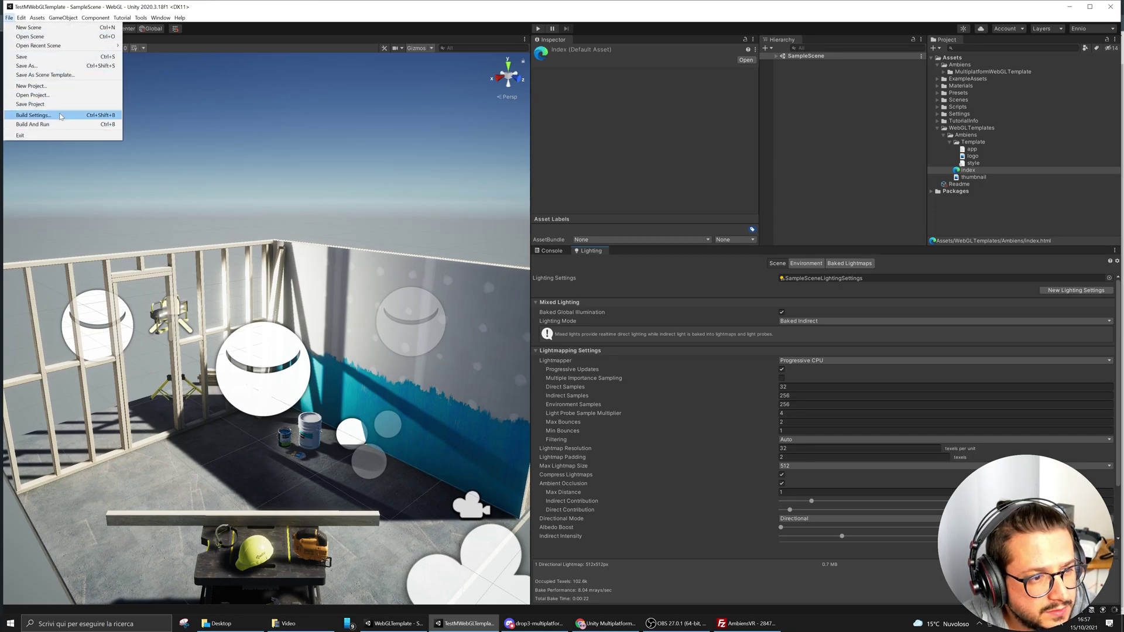
{"action": "left_click", "coordinate": [35, 115]}
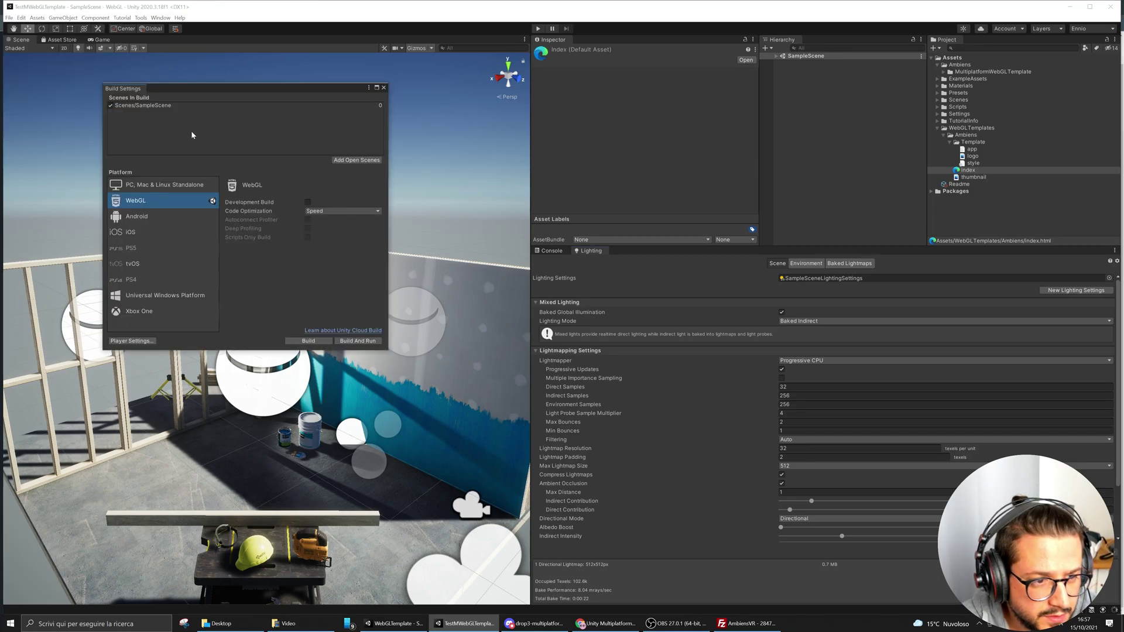
{"action": "left_click_drag", "start_coordinate": [205, 88], "coordinate": [714, 107]}
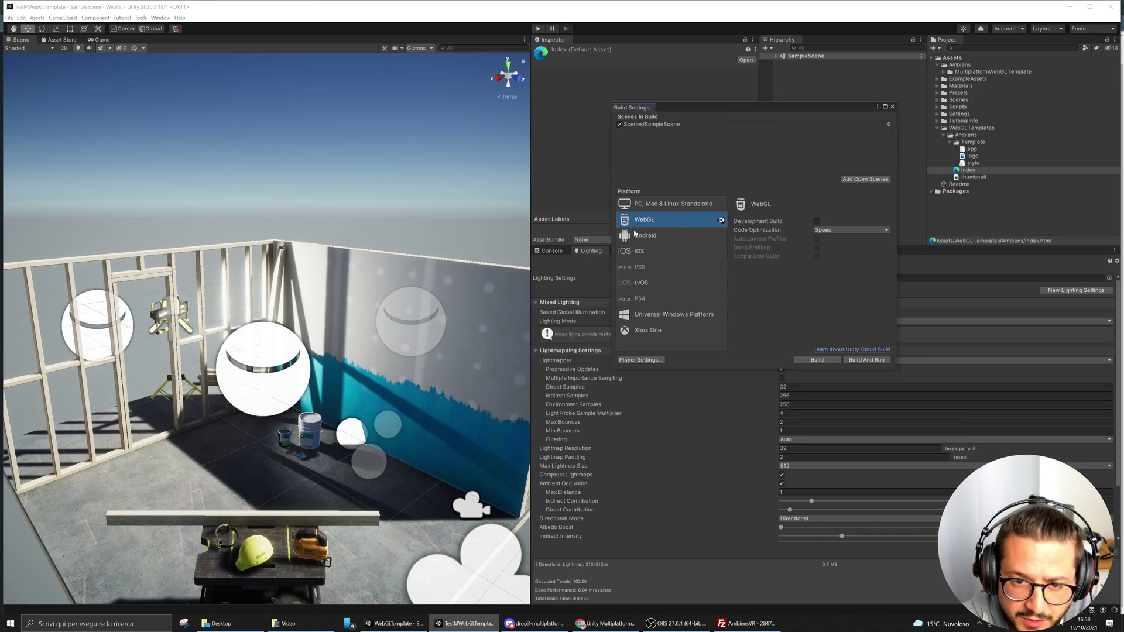
{"action": "left_click", "coordinate": [640, 360]}
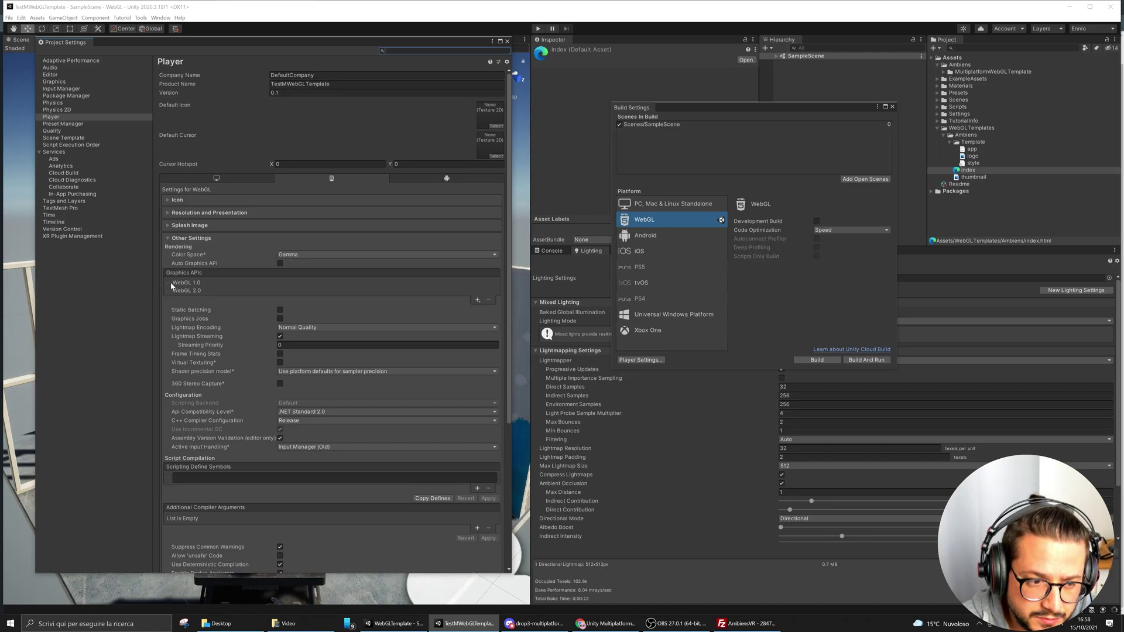
{"action": "scroll", "coordinate": [170, 286], "scroll_direction": "down", "scroll_amount": 1}
{"action": "scroll", "coordinate": [200, 239], "scroll_direction": "down", "scroll_amount": 1}
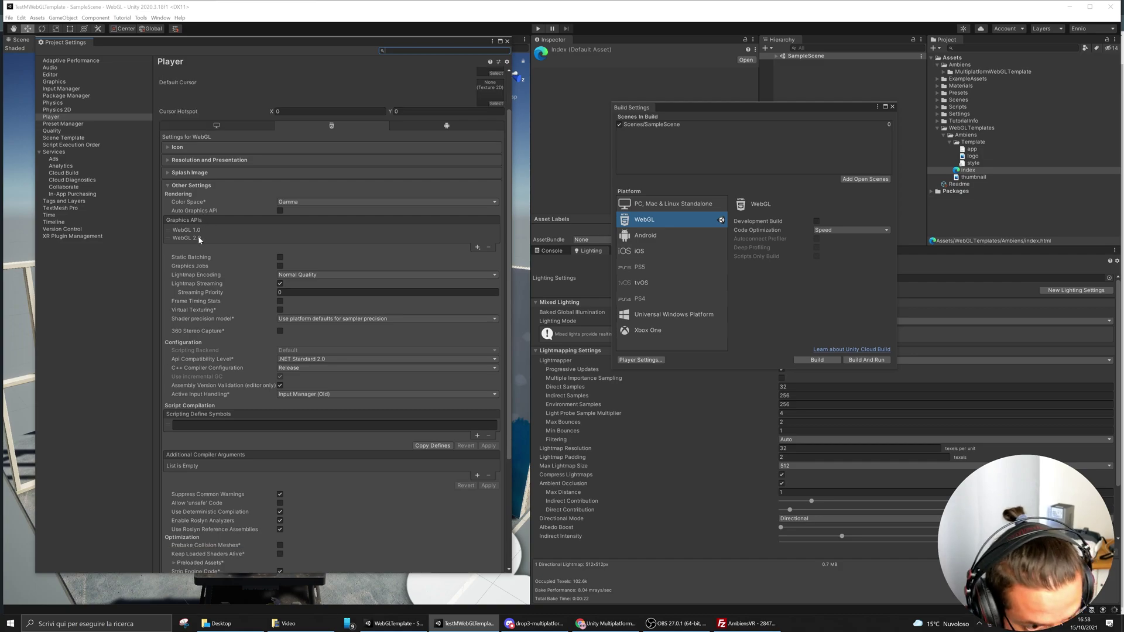
{"action": "scroll", "coordinate": [199, 240], "scroll_direction": "down", "scroll_amount": 5}
{"action": "left_click", "coordinate": [188, 561]}
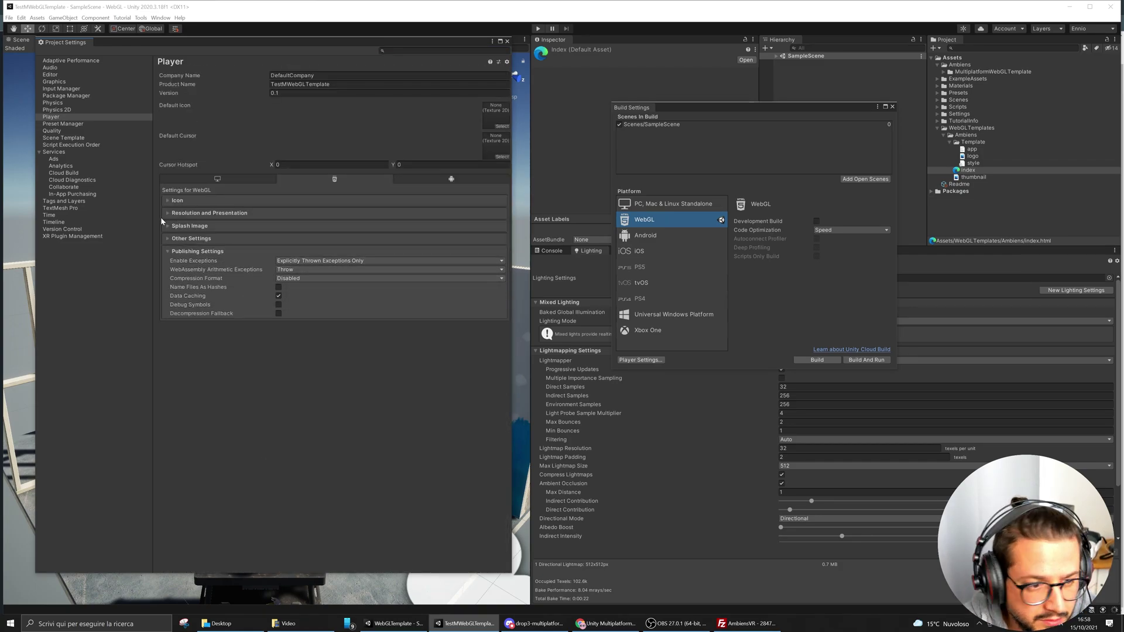
{"action": "left_click", "coordinate": [507, 43]}
Reopen the WebGL player settings, check the company and product name fields, and close the build settings.
{"action": "left_click_drag", "start_coordinate": [729, 108], "coordinate": [701, 237]}
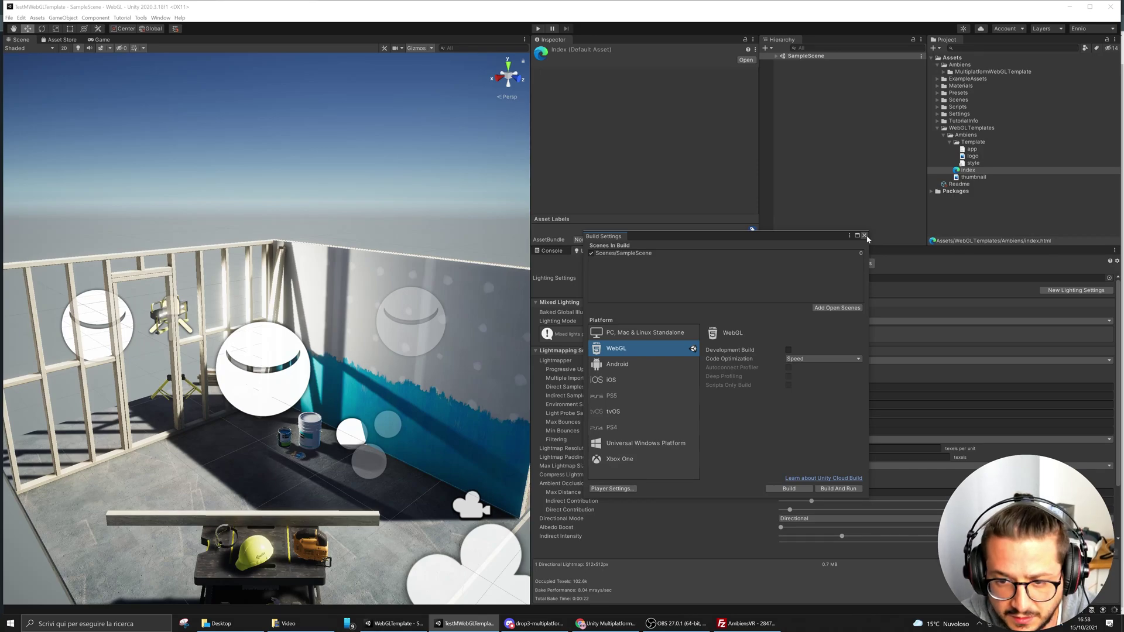
{"action": "left_click_drag", "start_coordinate": [753, 240], "coordinate": [785, 154]}
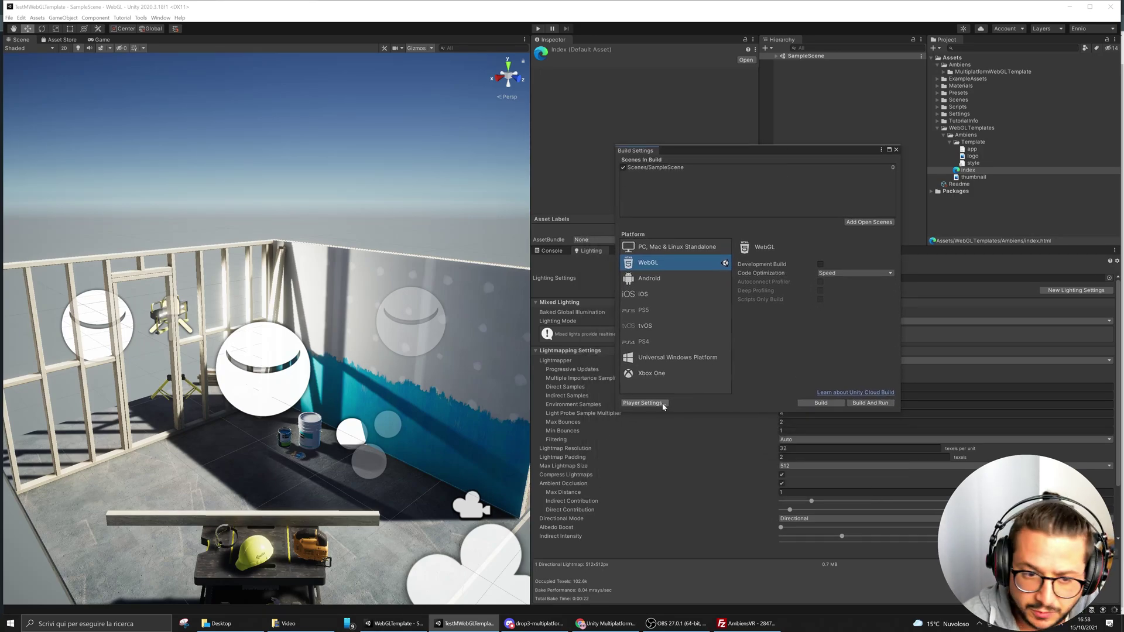
{"action": "right_click_drag", "start_coordinate": [382, 252], "coordinate": [392, 266]}
{"action": "left_click", "coordinate": [644, 403]}
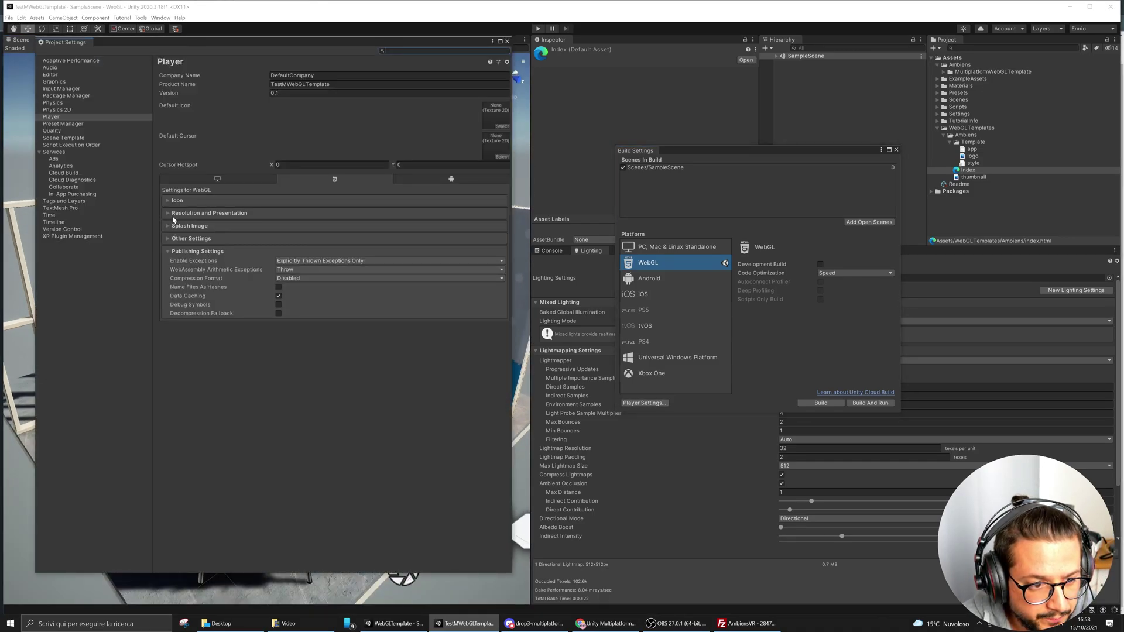
{"action": "left_click", "coordinate": [293, 75]}
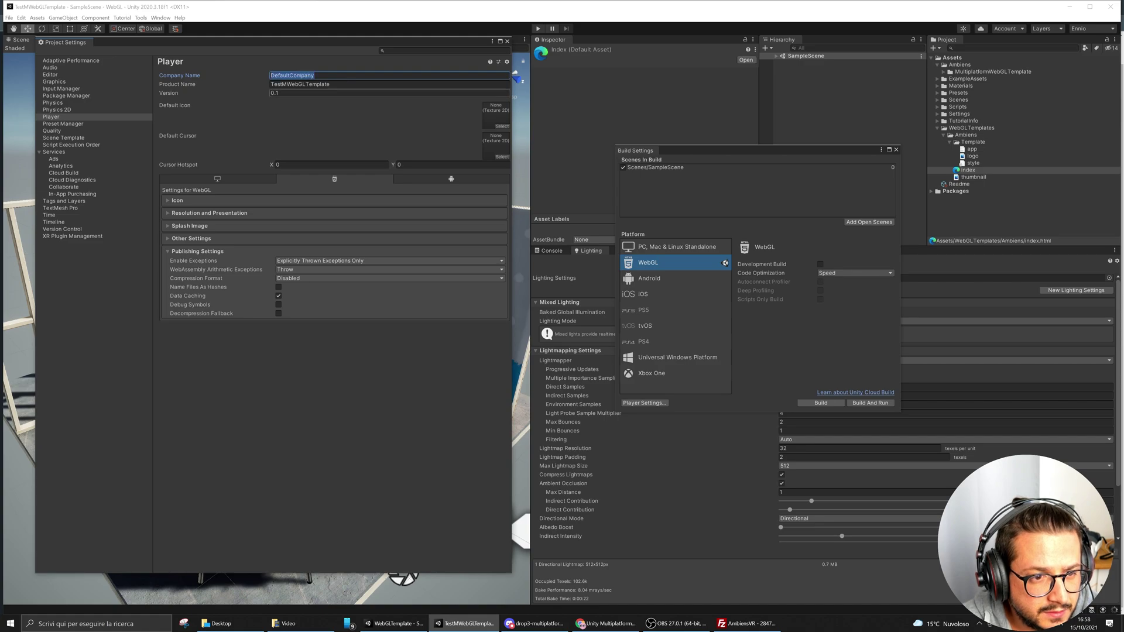
{"action": "left_click", "coordinate": [299, 84]}
{"action": "key", "text": "Tab"}
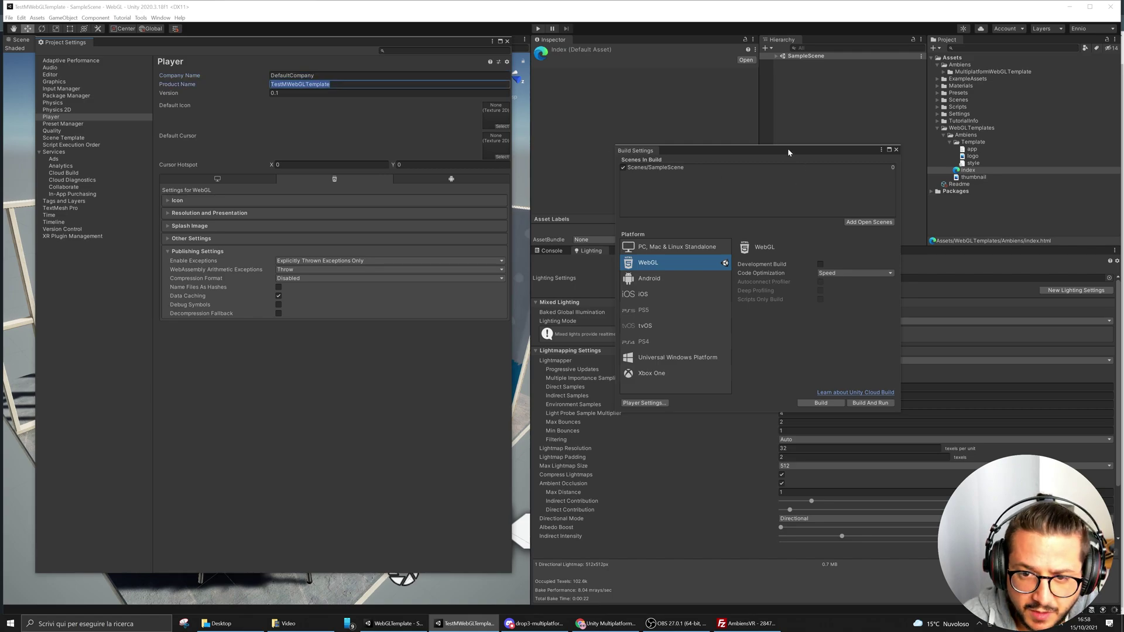
{"action": "left_click_drag", "start_coordinate": [788, 152], "coordinate": [747, 217]}
{"action": "left_click", "coordinate": [856, 215]}
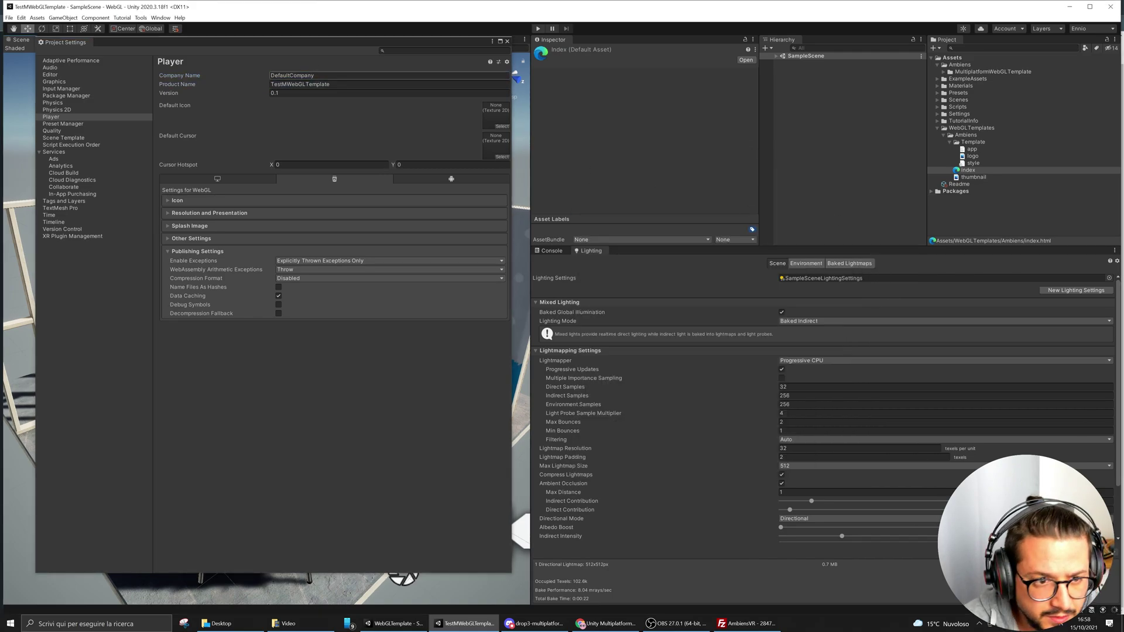
{"action": "left_click", "coordinate": [346, 86]}
{"action": "left_click", "coordinate": [346, 86]}
{"action": "key", "text": "ctrl+a"}
{"action": "key", "text": "shift+Tab"}
{"action": "key", "text": "Tab"}
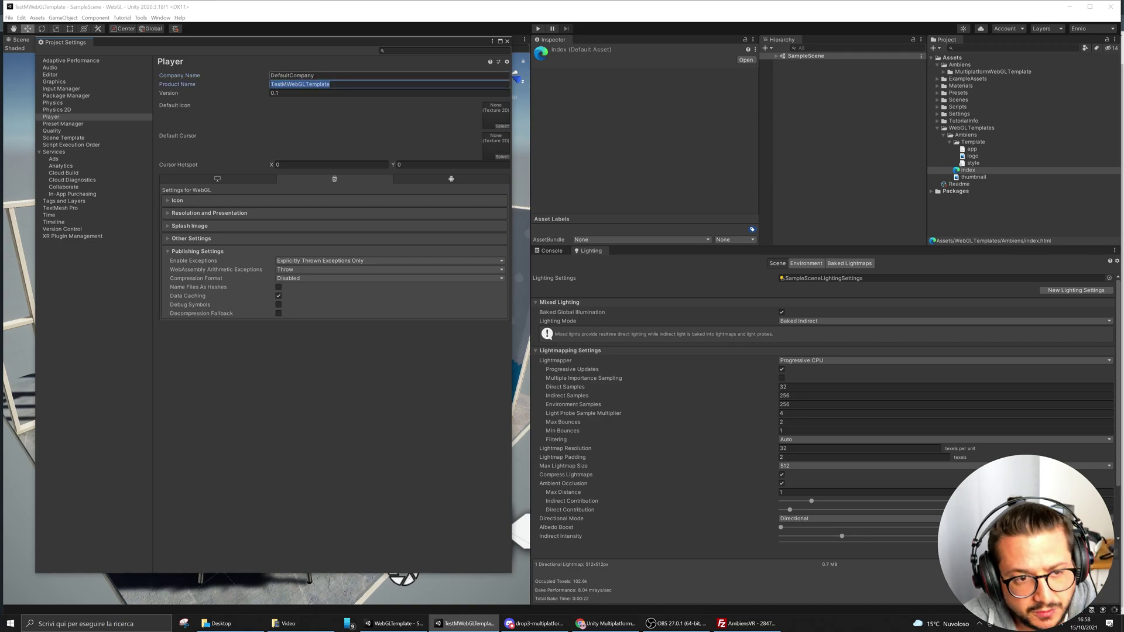
{"action": "key", "text": "BackSpace"}
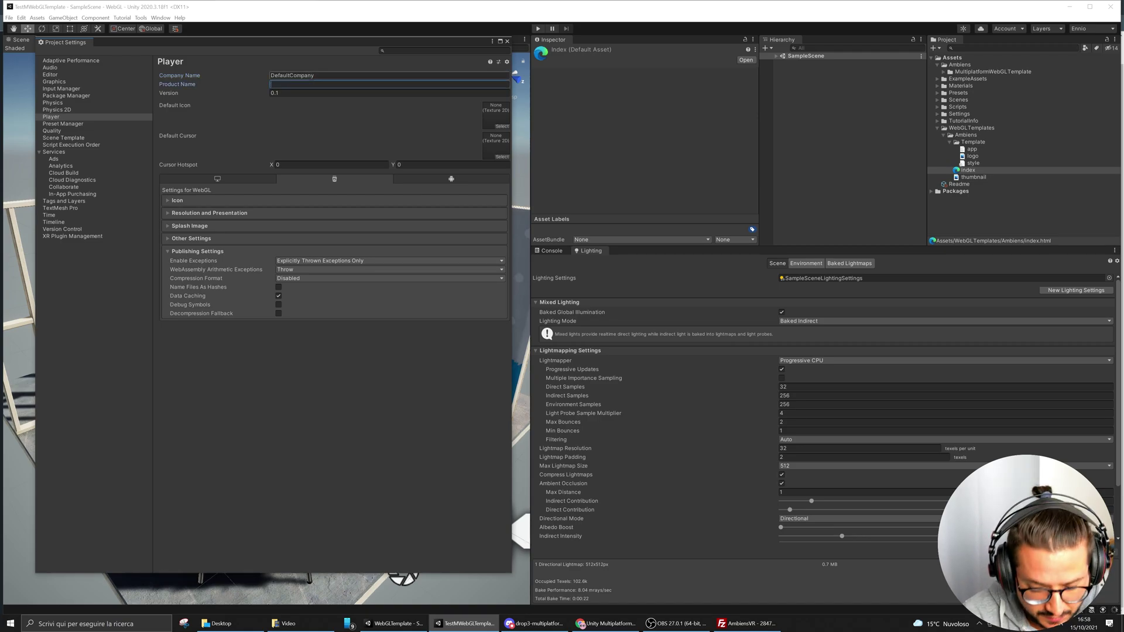
{"action": "key", "text": "ctrl+z"}
Set the company name to Ambiensvr SRL, the product name to Test 1 and the version to 1.
{"action": "key", "text": "shift+Tab"}
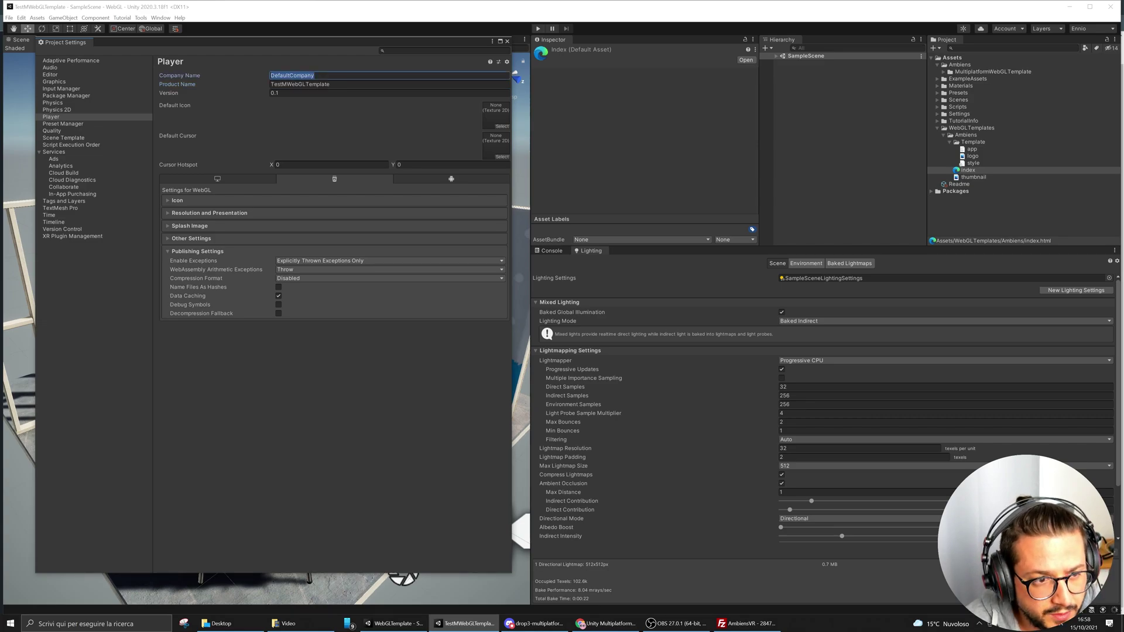
{"action": "type", "text": "Ambiensvr SRL"}
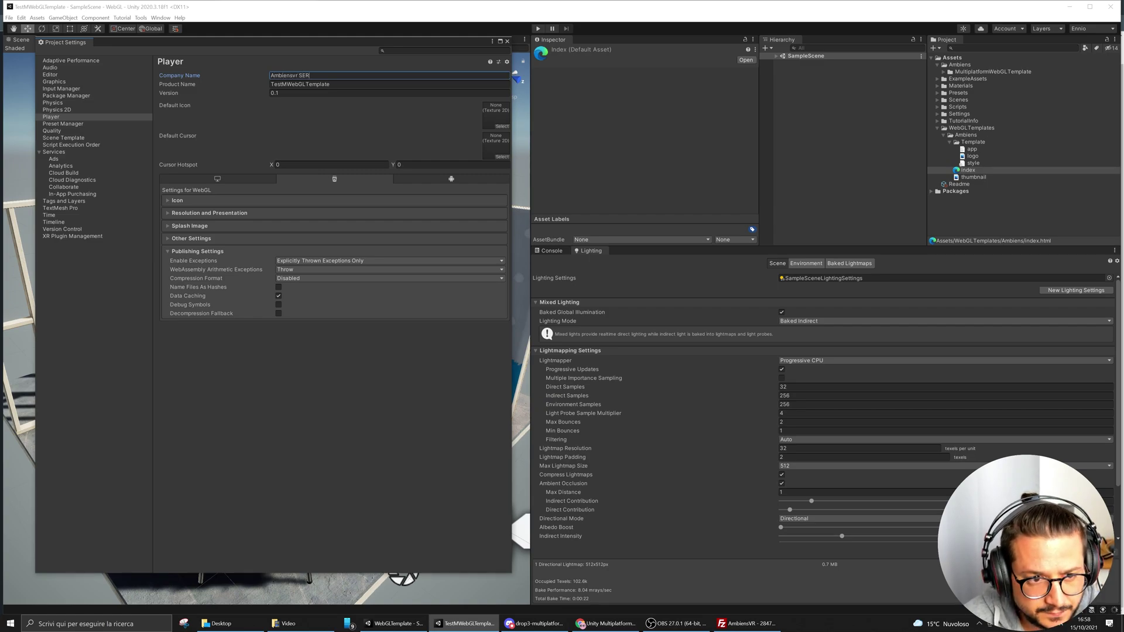
{"action": "key", "text": "Tab"}
{"action": "left_click", "coordinate": [349, 86]}
{"action": "left_click_drag", "start_coordinate": [290, 84], "coordinate": [239, 85]}
{"action": "type", "text": "Test 1"}
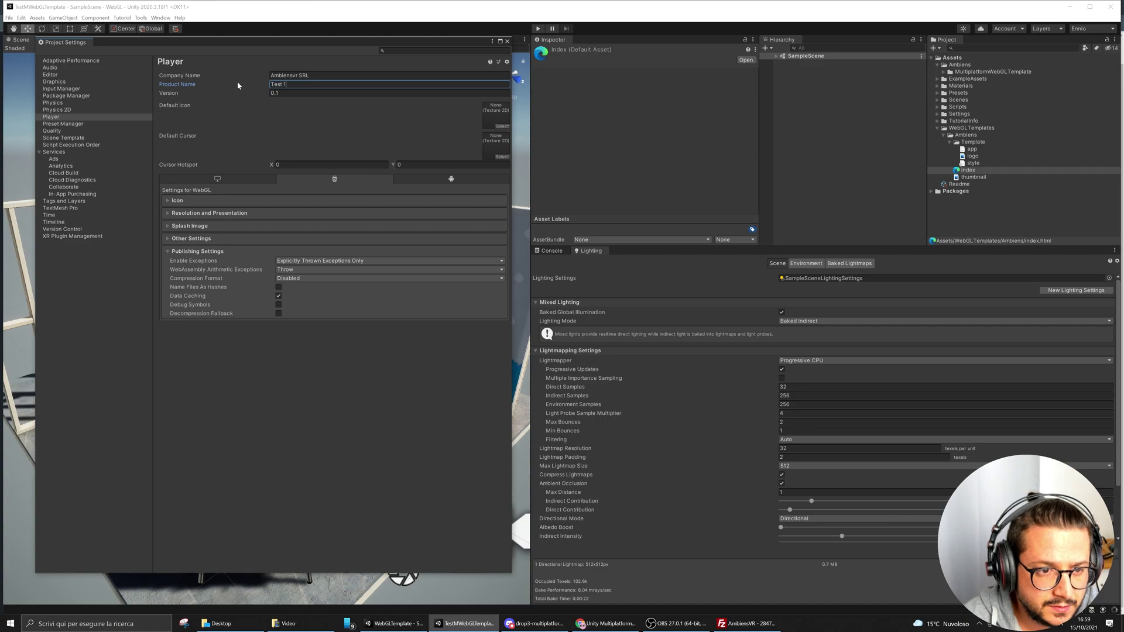
{"action": "key", "text": "Tab"}
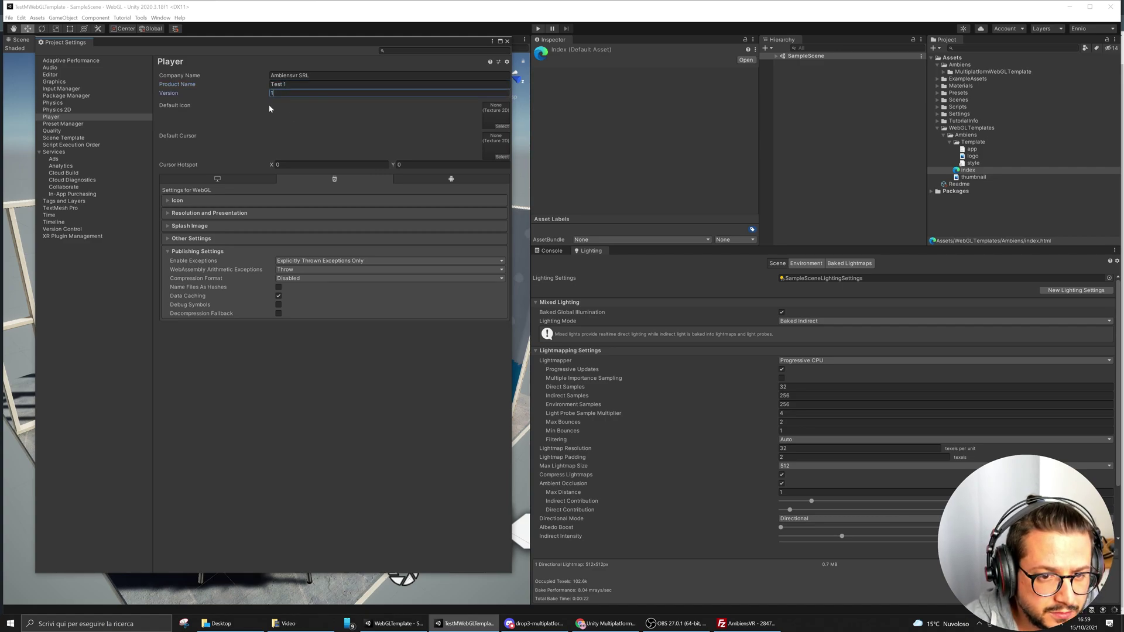
Assign the logo texture as the player's default icon and close the project settings.
{"action": "left_click", "coordinate": [501, 127]}
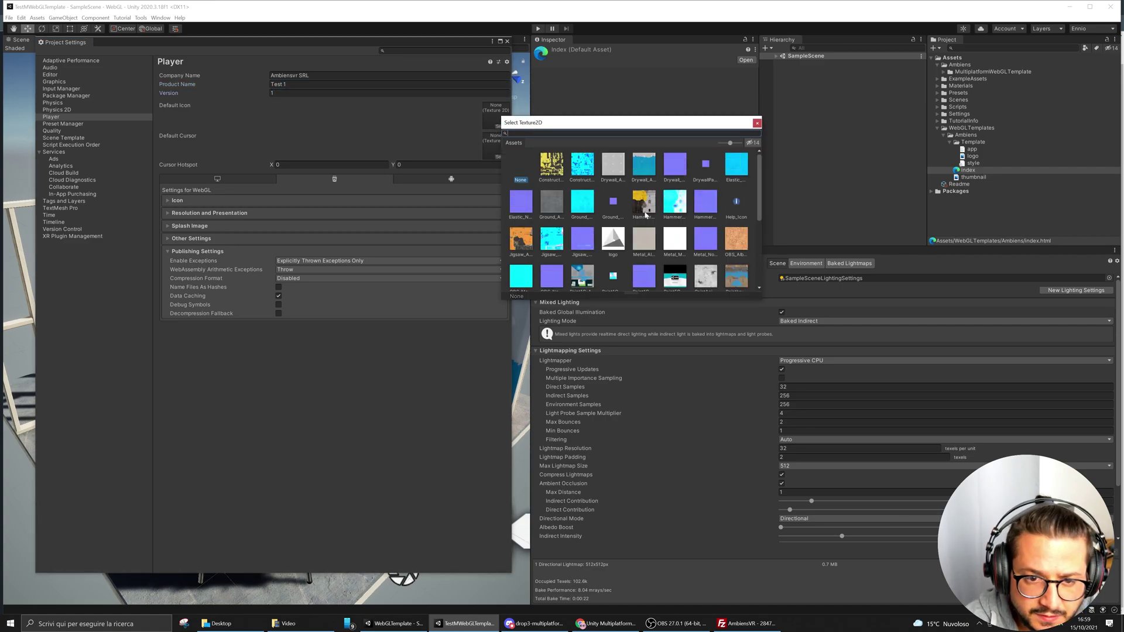
{"action": "double_click", "coordinate": [603, 244]}
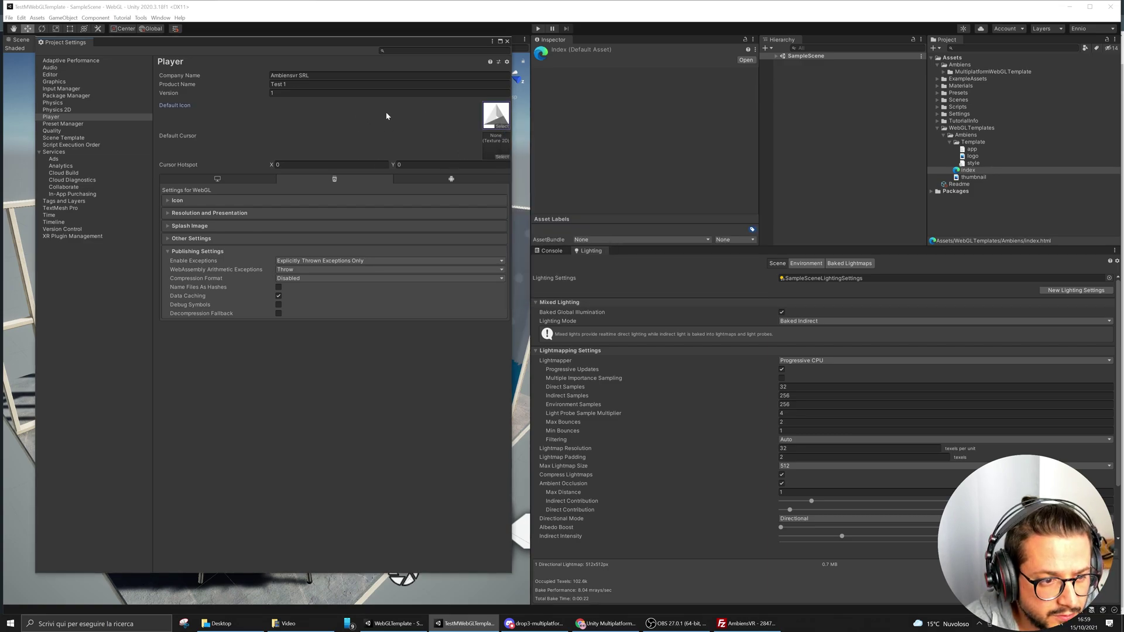
{"action": "left_click_drag", "start_coordinate": [417, 45], "coordinate": [521, 113]}
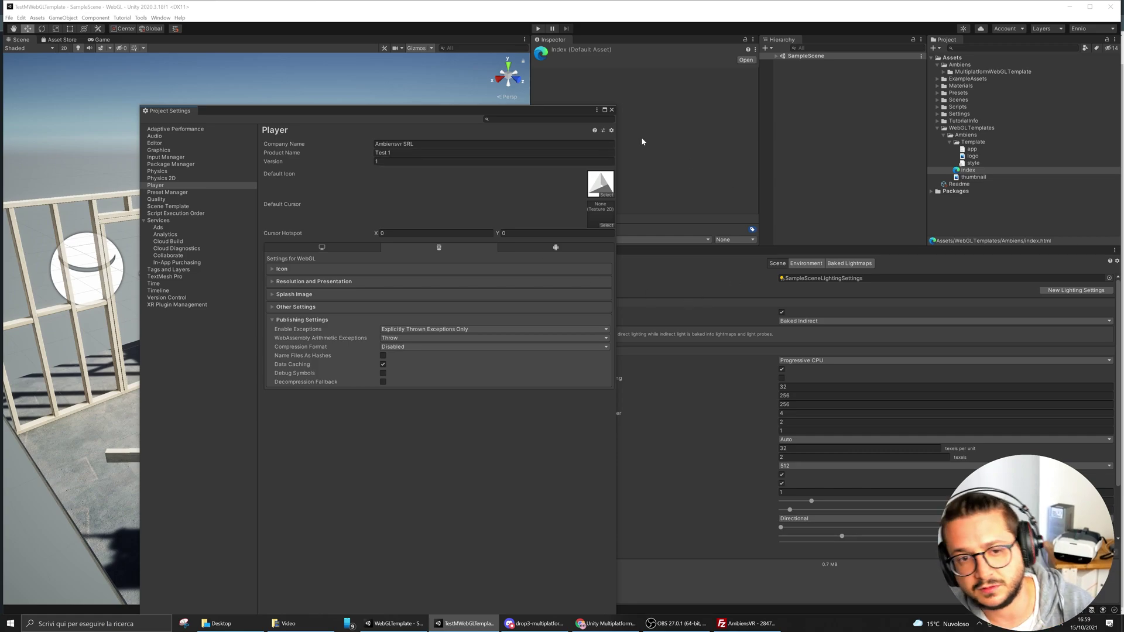
{"action": "left_click", "coordinate": [612, 109]}
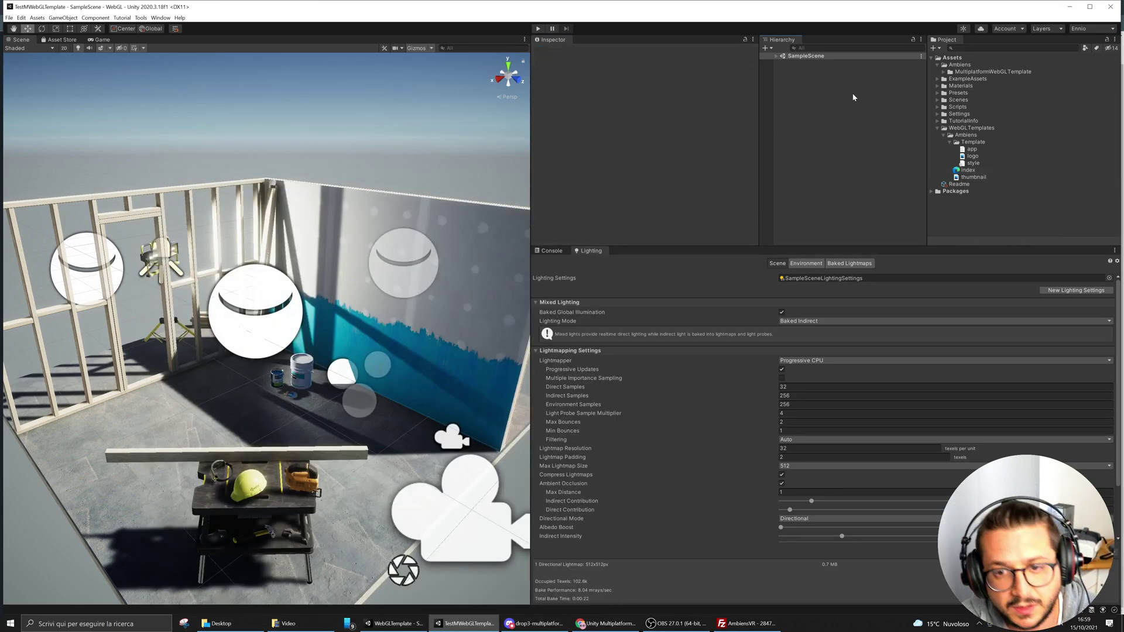
{"action": "left_click", "coordinate": [951, 143]}
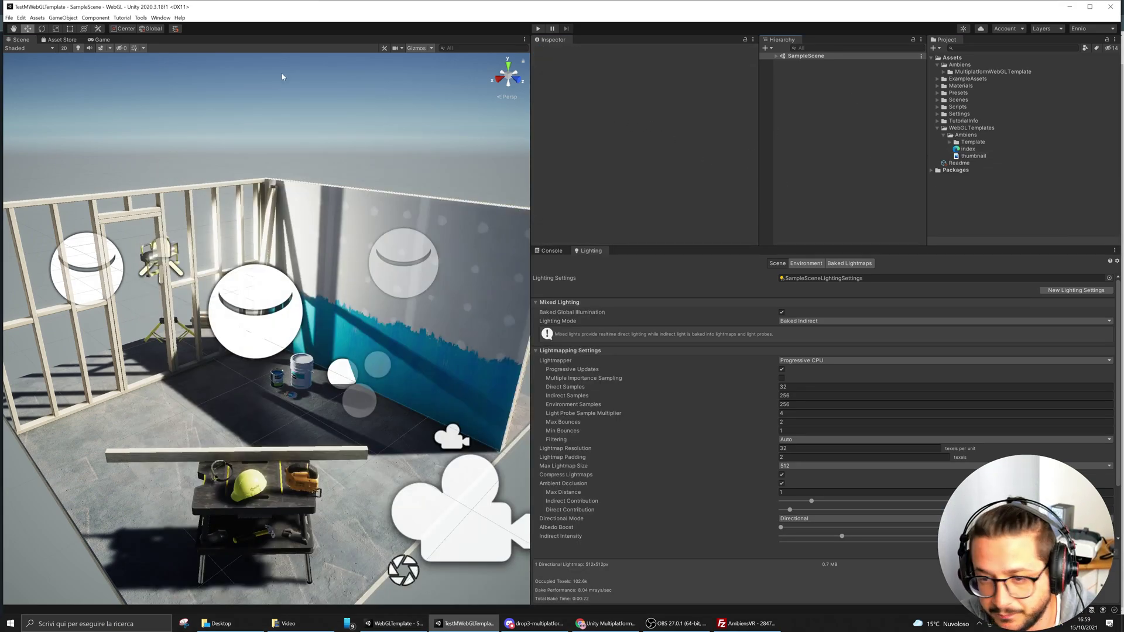
Start a Build And Run for WebGL and create a folder named Build in the TestMWebGLTemplate project directory.
{"action": "left_click", "coordinate": [8, 18]}
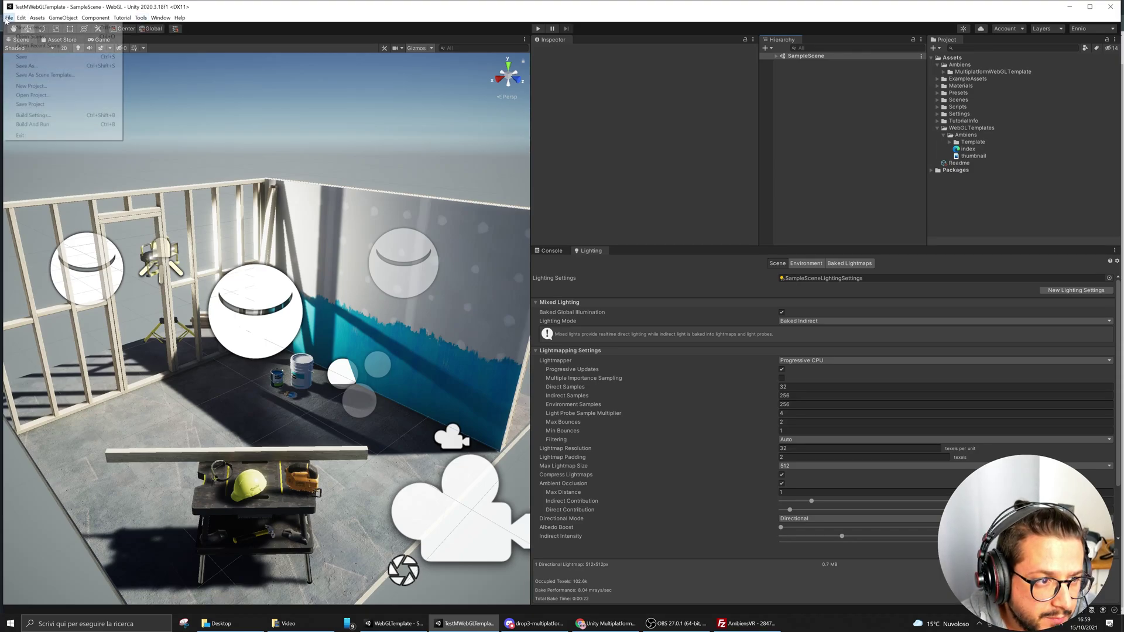
{"action": "left_click", "coordinate": [42, 115]}
{"action": "left_click_drag", "start_coordinate": [632, 214], "coordinate": [375, 207]}
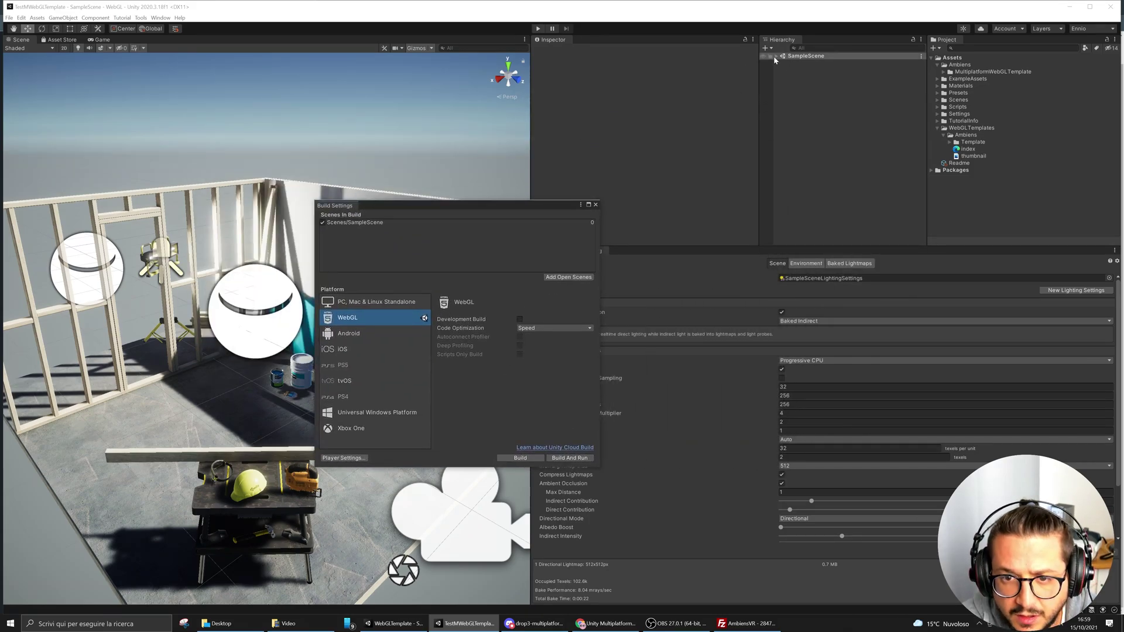
{"action": "left_click", "coordinate": [570, 458]}
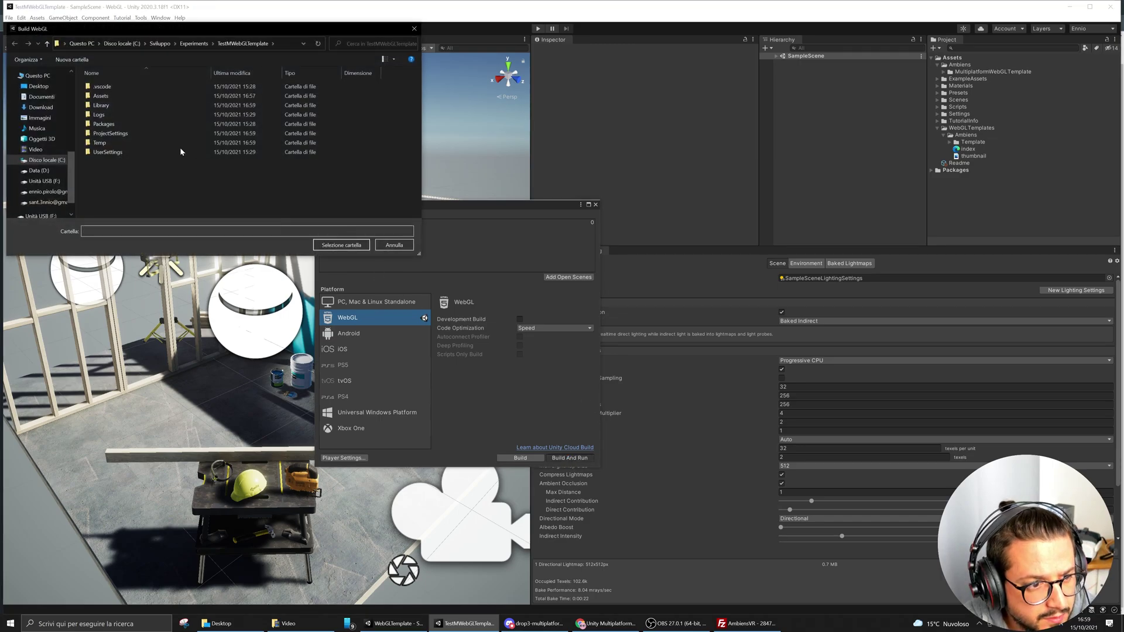
{"action": "left_click", "coordinate": [72, 61]}
{"action": "type", "text": "Build"}
{"action": "key", "text": "Return"}
{"action": "key", "text": "Return"}
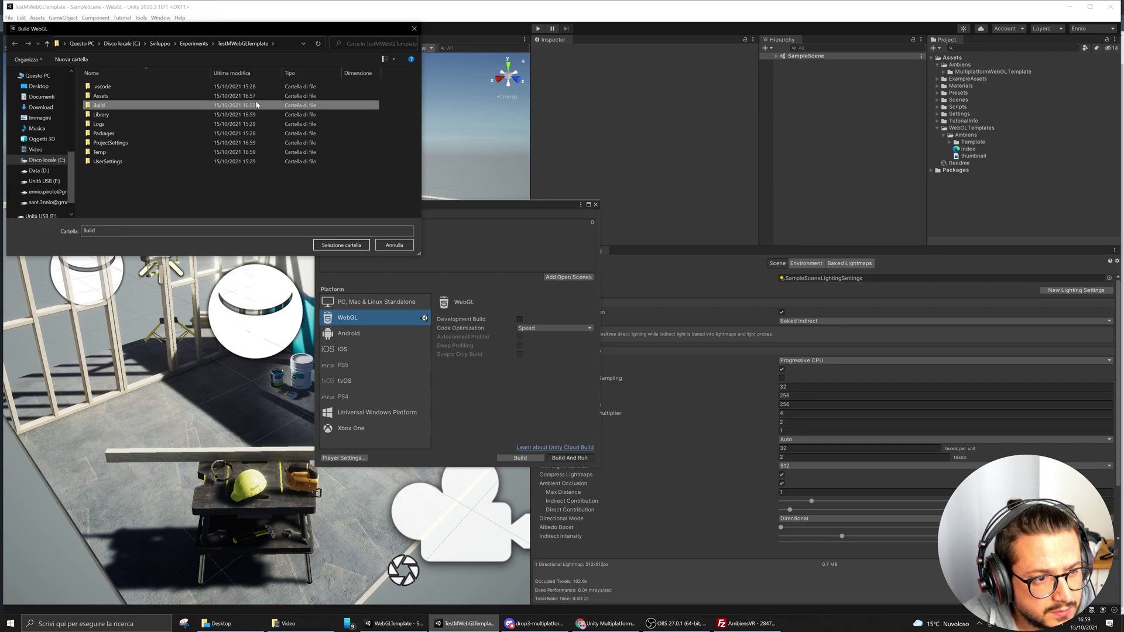
Create a Test1 folder inside Build and choose it as the output folder to run the WebGL build.
{"action": "left_click", "coordinate": [83, 59]}
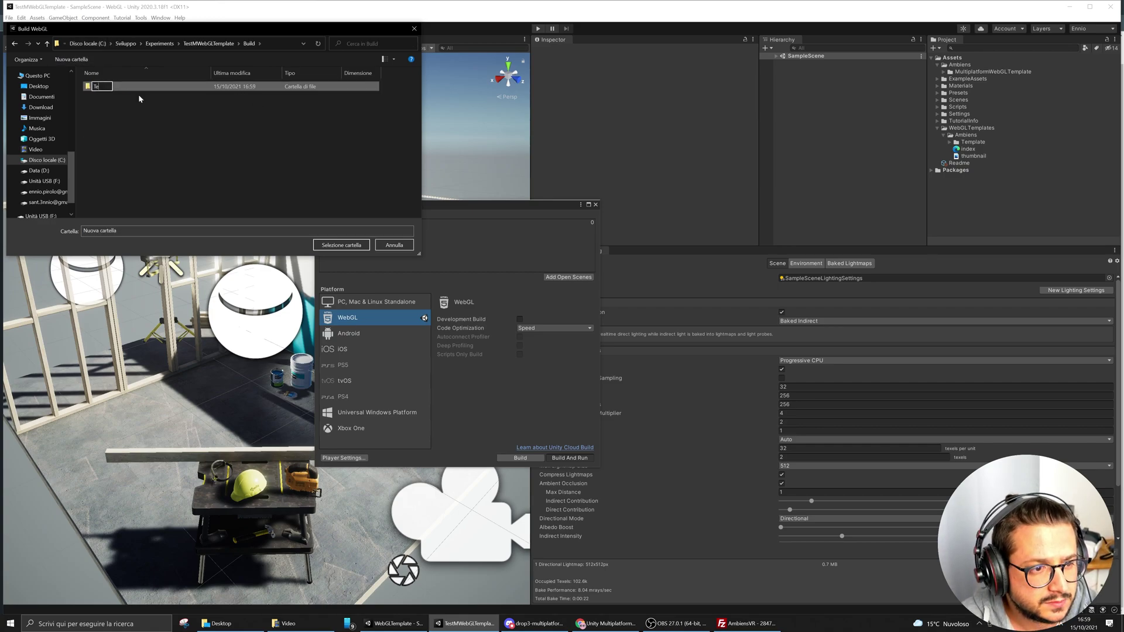
{"action": "type", "text": "Test1"}
{"action": "key", "text": "Return"}
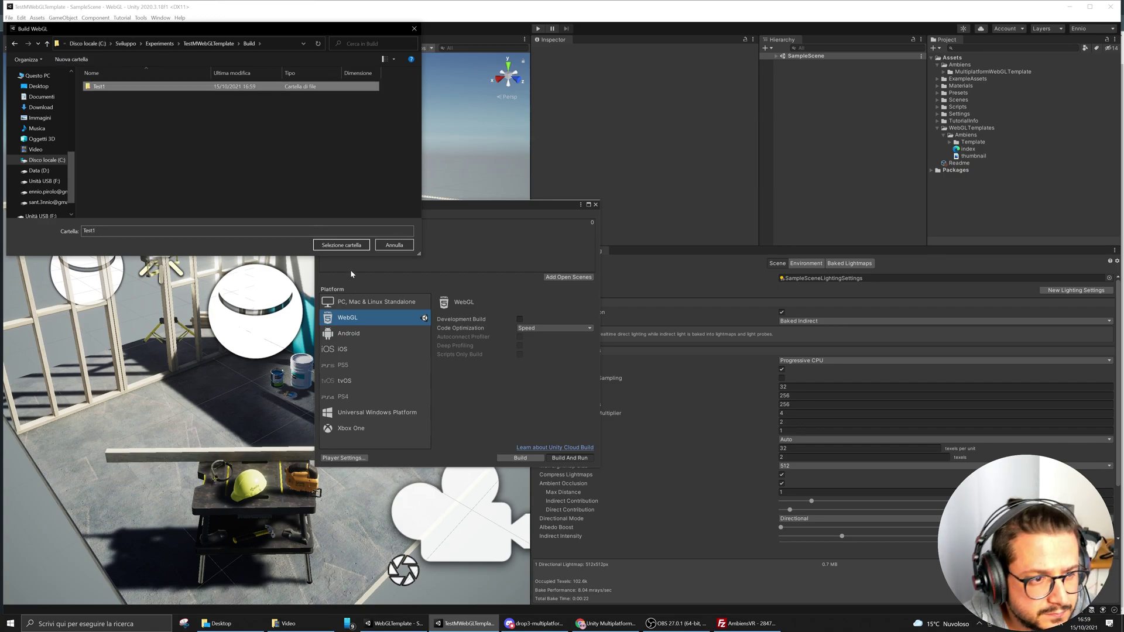
{"action": "left_click", "coordinate": [342, 245]}
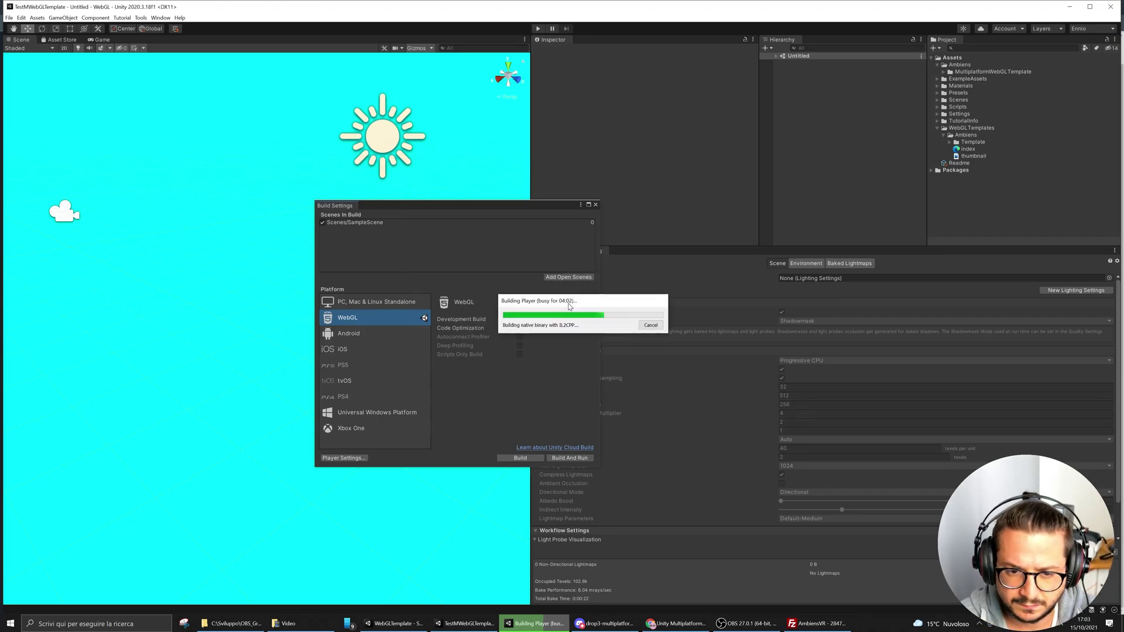
{"action": "left_click_drag", "start_coordinate": [531, 299], "coordinate": [320, 258]}
{"action": "left_click_drag", "start_coordinate": [644, 267], "coordinate": [605, 255]}
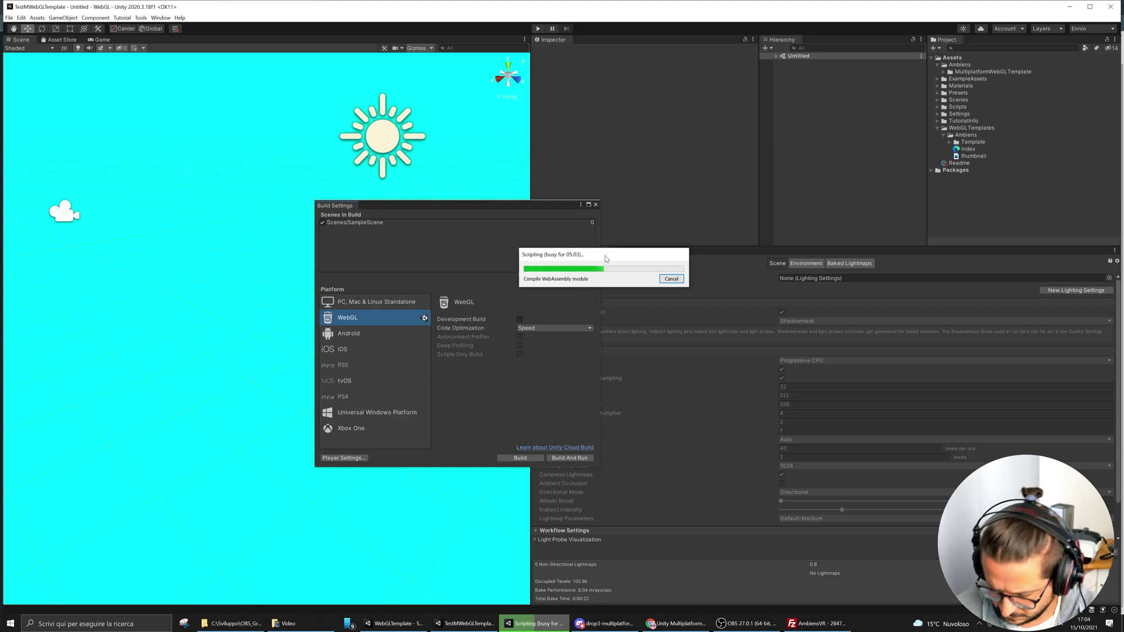
{"action": "left_click_drag", "start_coordinate": [605, 256], "coordinate": [583, 288]}
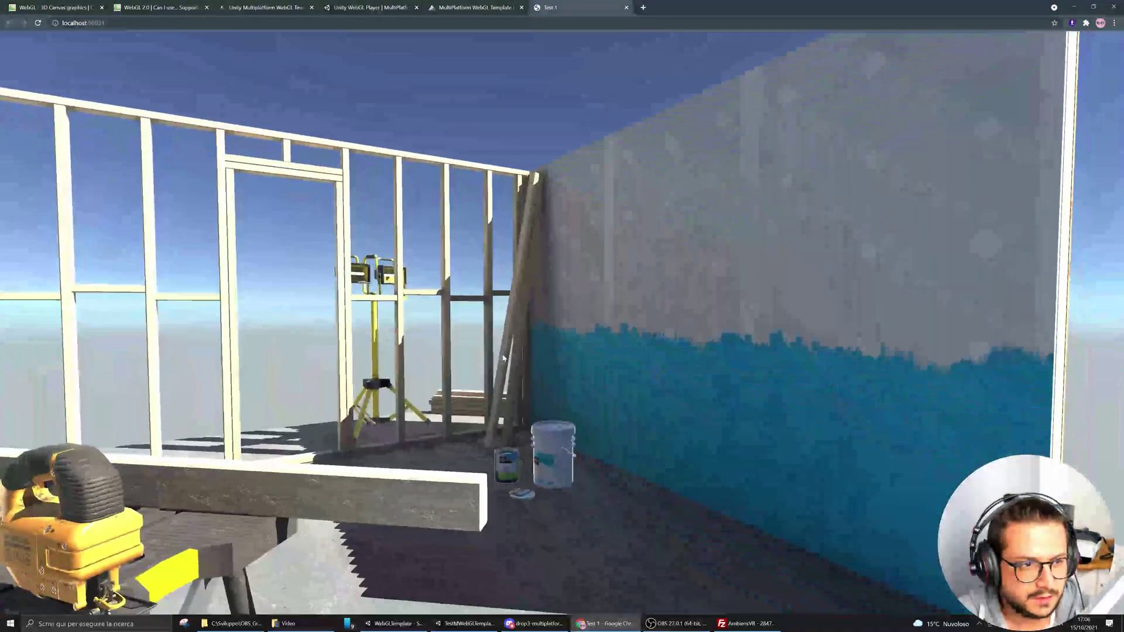
Check the localhost address of the running Test 1 build and look around its 3D scene from several viewpoints.
{"action": "left_click", "coordinate": [82, 23]}
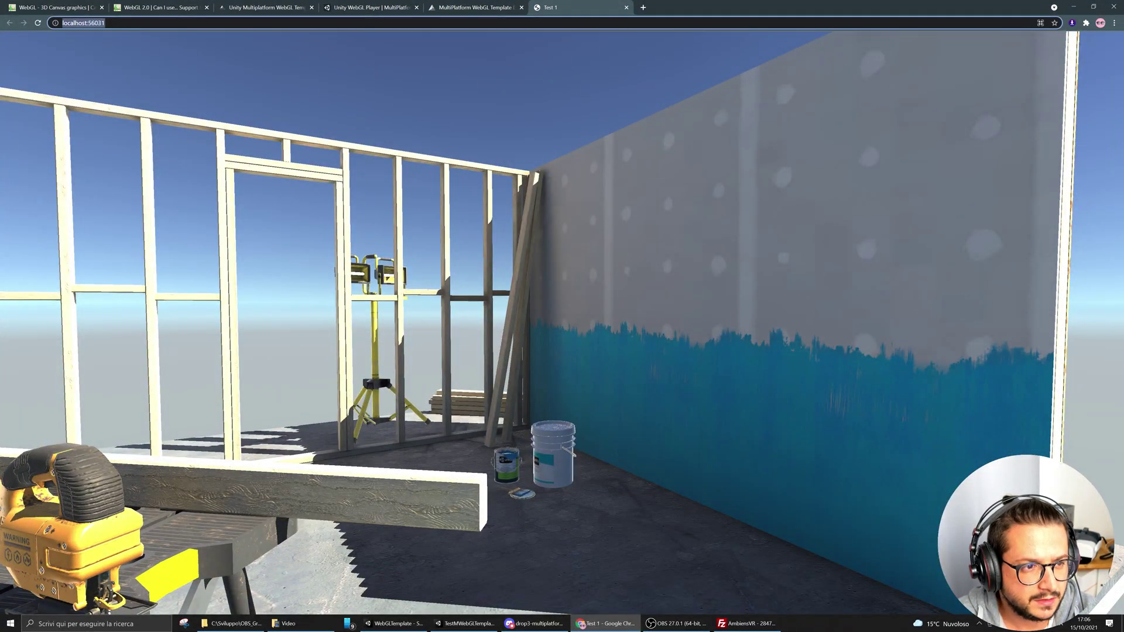
{"action": "left_click", "coordinate": [436, 316]}
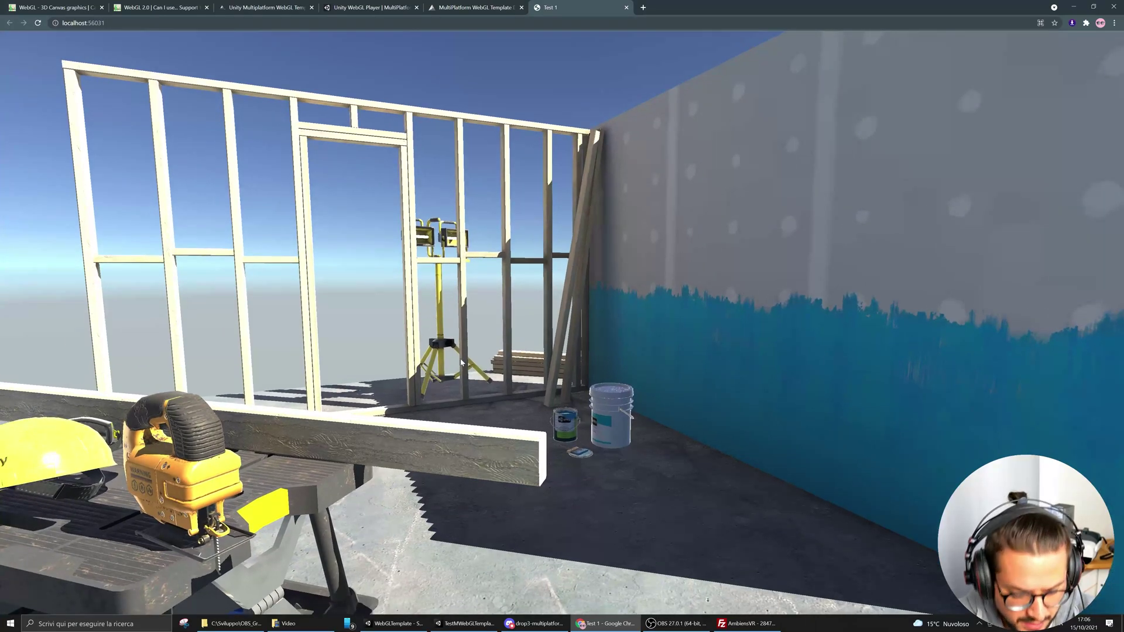
{"action": "key", "text": "F5"}
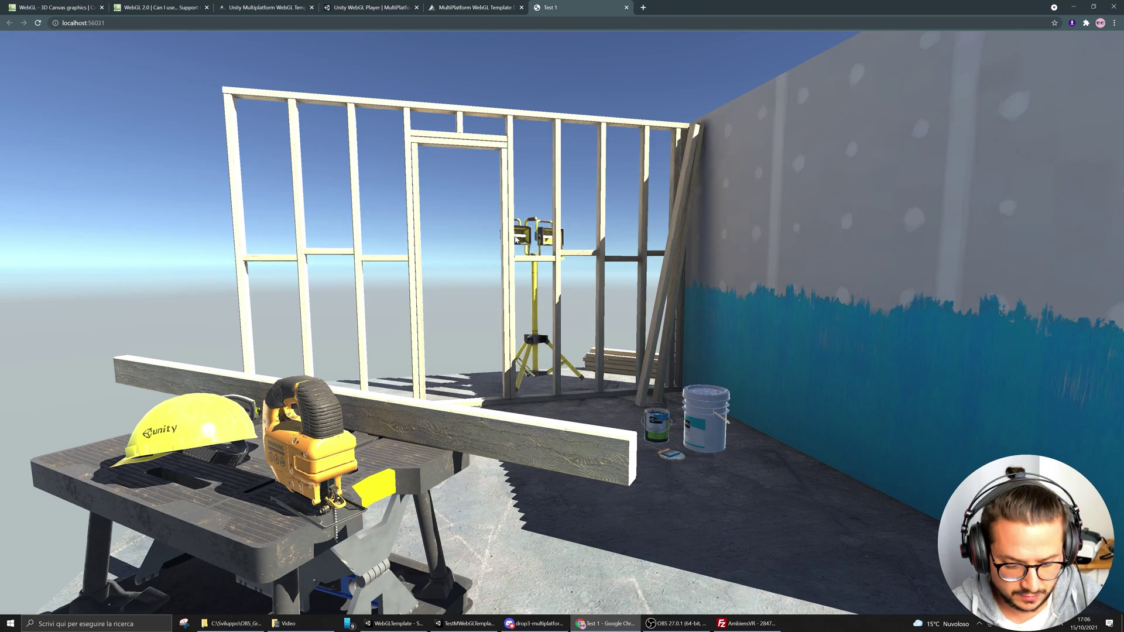
{"action": "key", "text": "F5"}
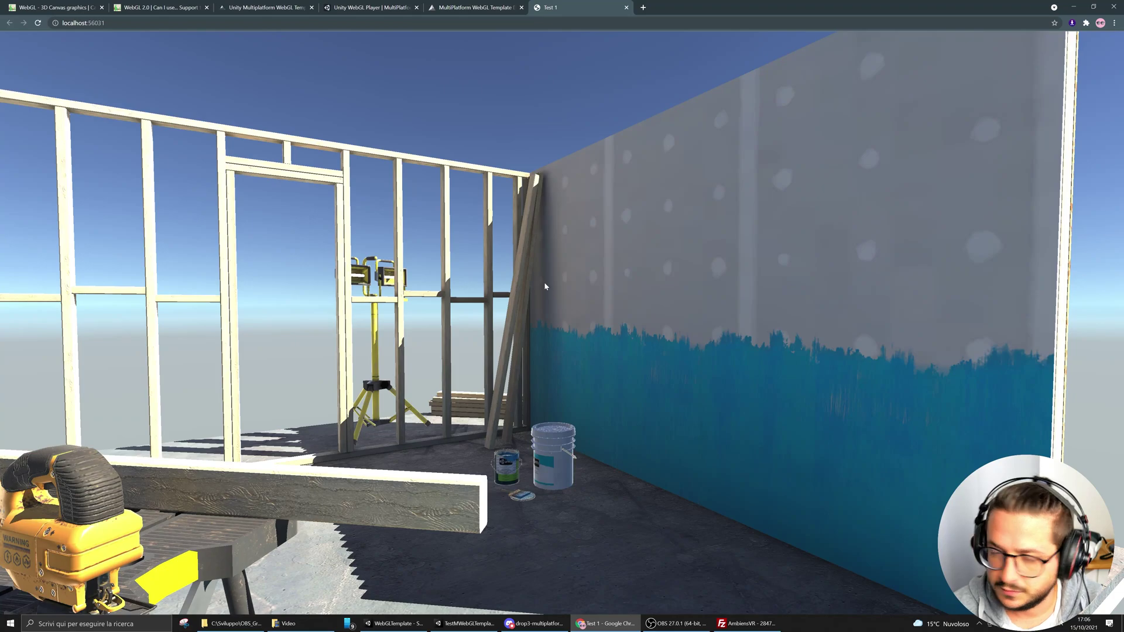
{"action": "key", "text": "F5"}
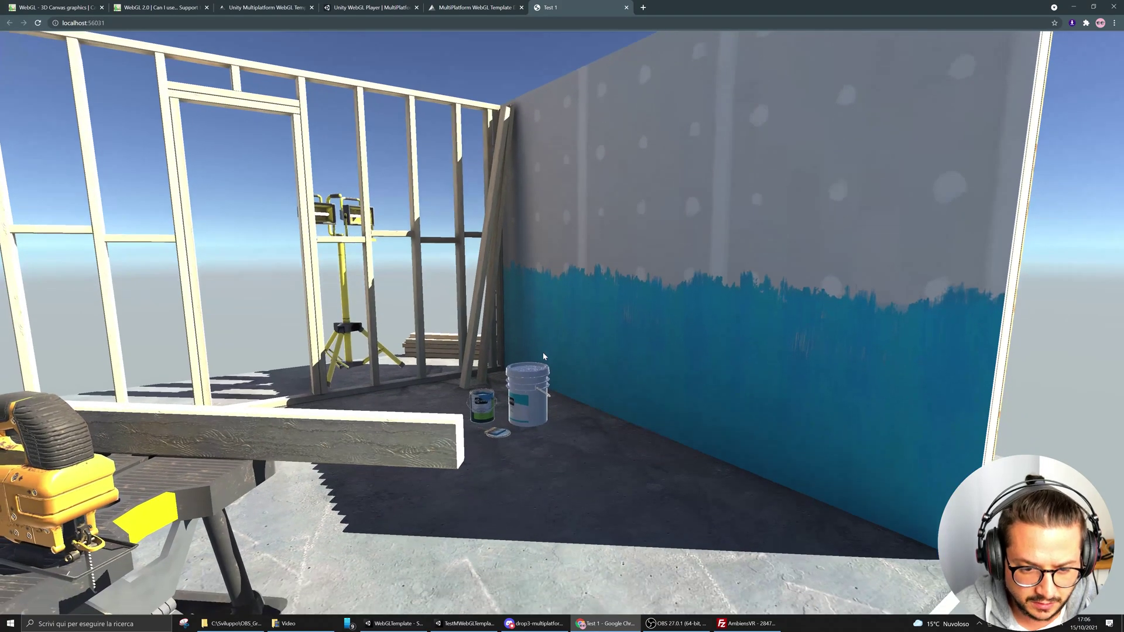
{"action": "left_click", "coordinate": [542, 352]}
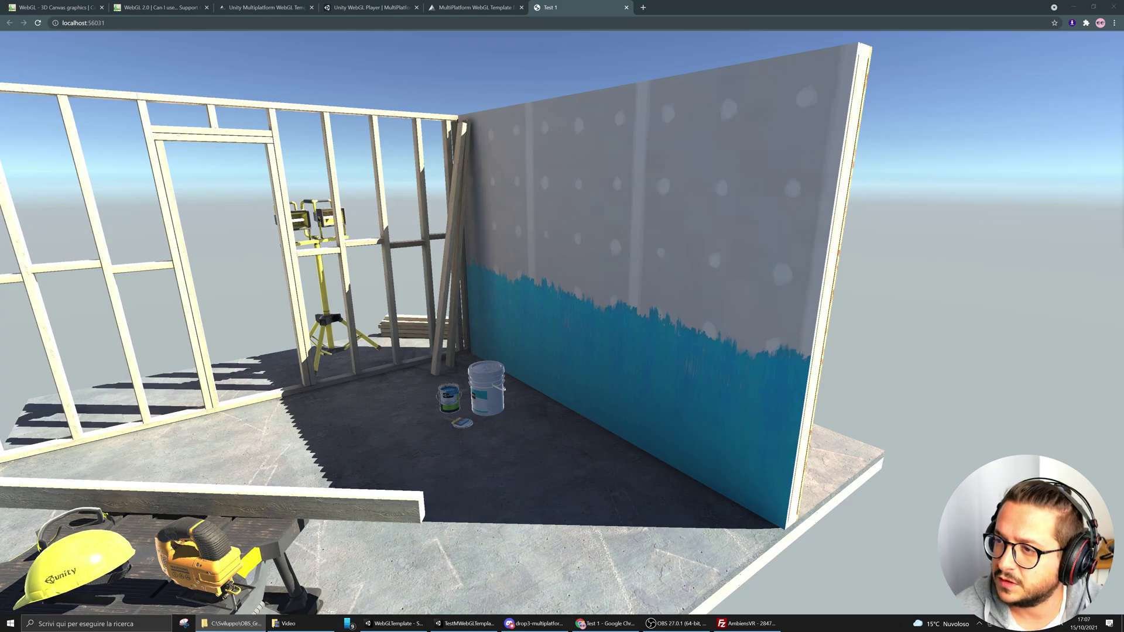
Show the hosted MultiPlatform WebGL Template demo and highlight its web address for comparison with the local build.
{"action": "left_click", "coordinate": [501, 7]}
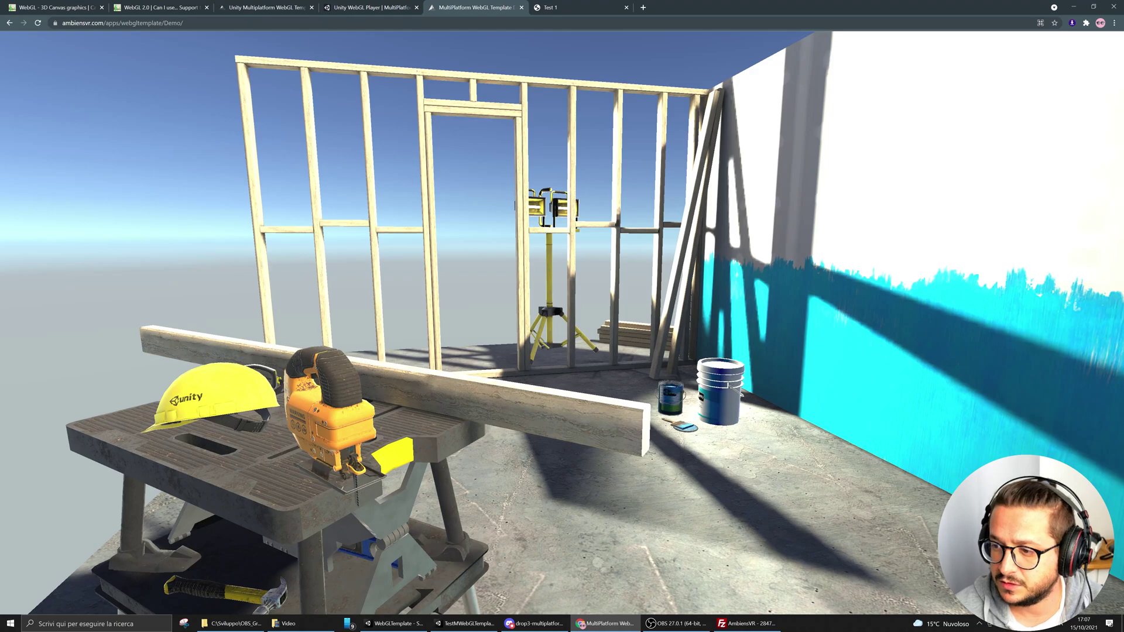
{"action": "key", "text": "alt+Tab"}
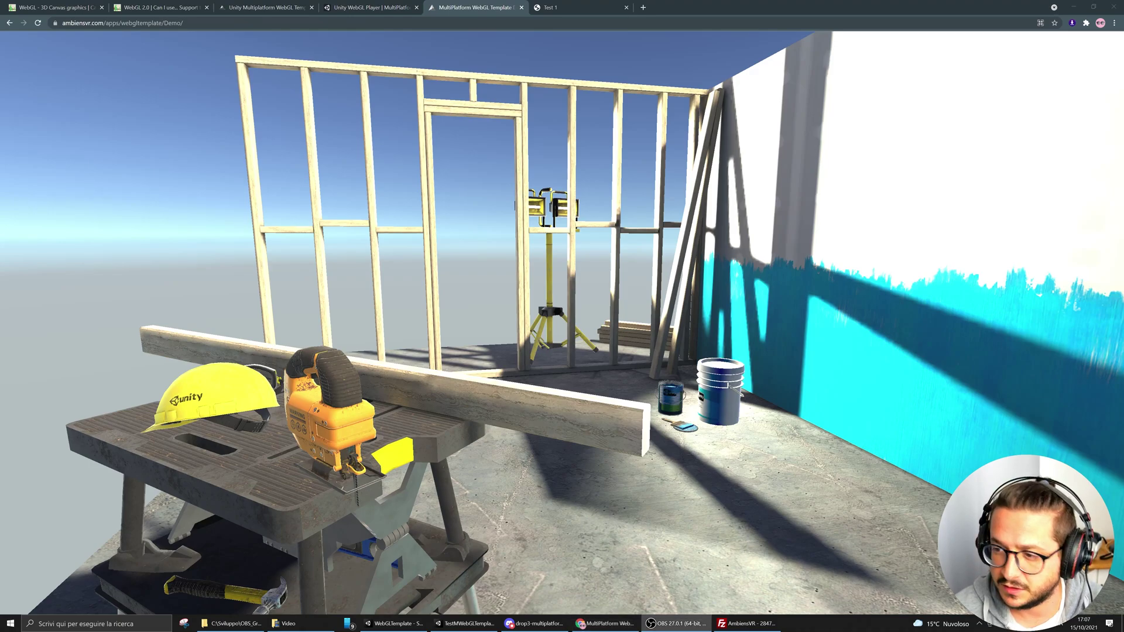
{"action": "left_click", "coordinate": [237, 23]}
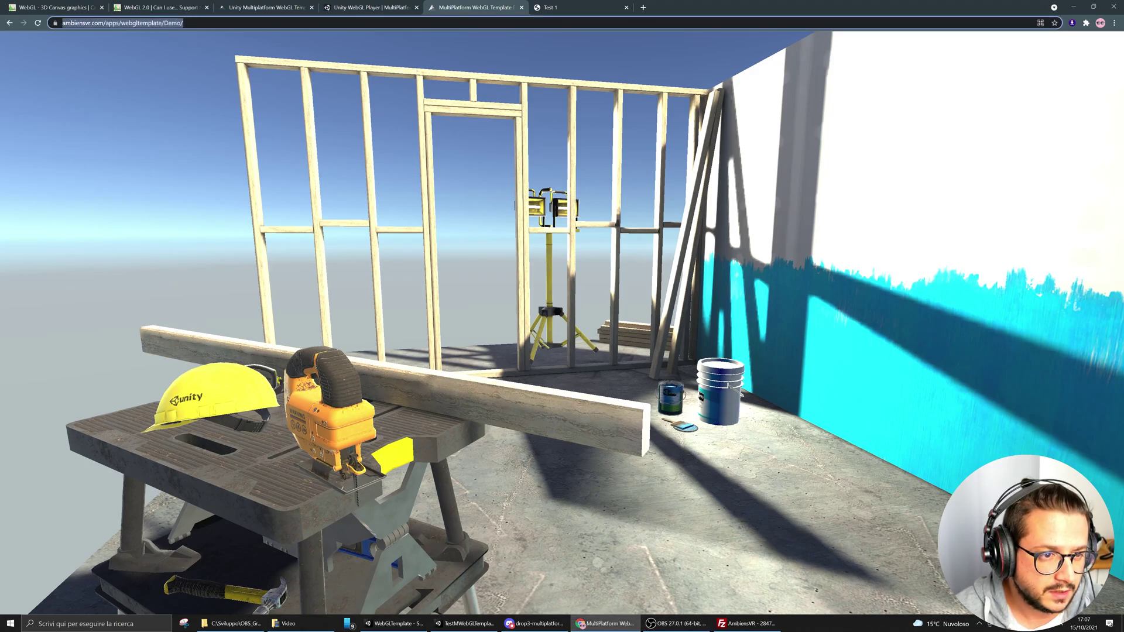
{"action": "left_click", "coordinate": [375, 228]}
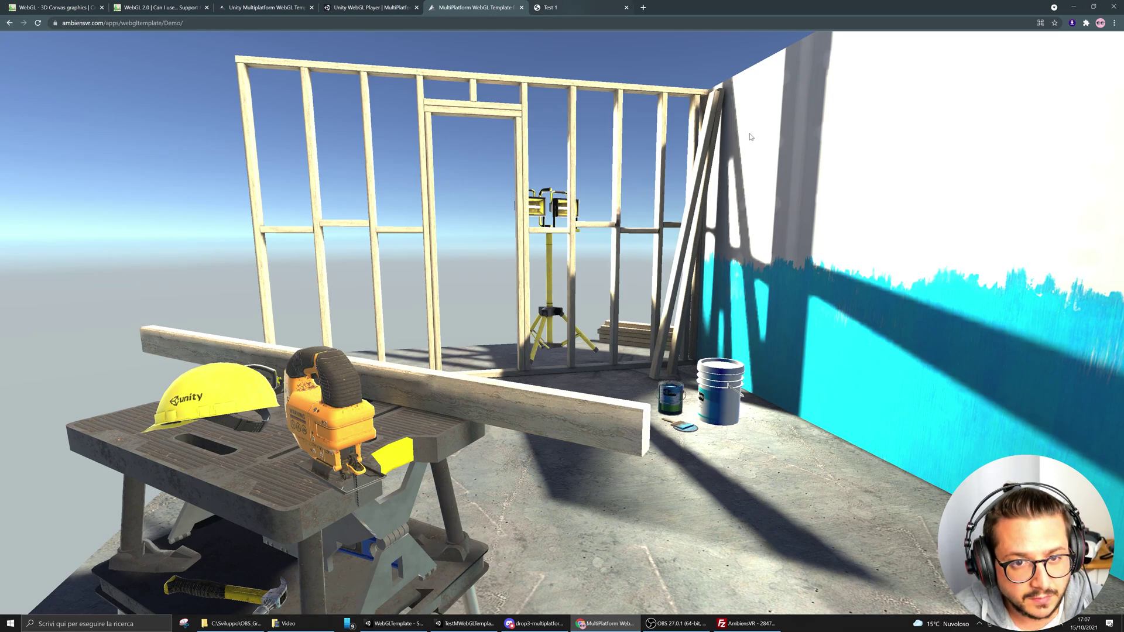
Switch to the file explorer window and close the VLC media player.
{"action": "left_click", "coordinate": [231, 623]}
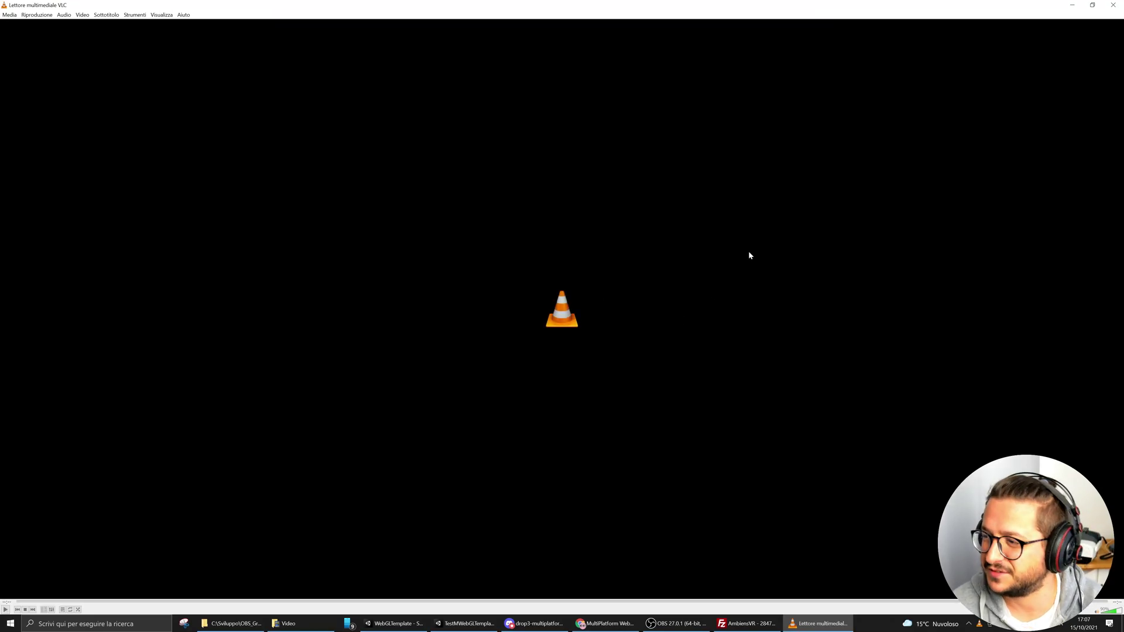
{"action": "left_click", "coordinate": [1113, 5]}
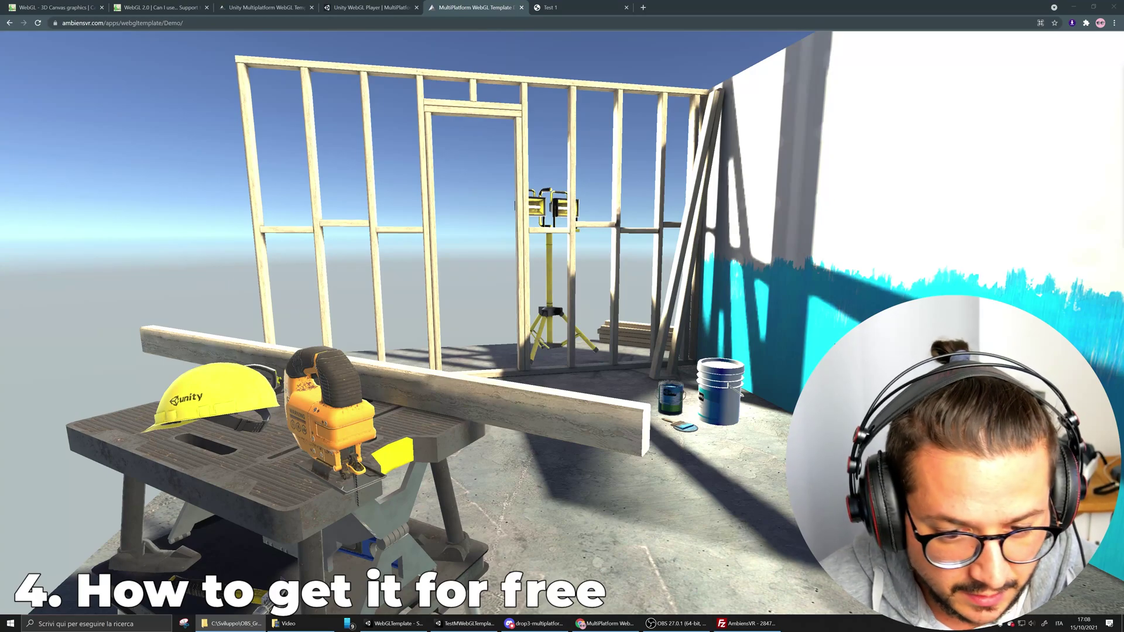
Switch to Discord, look through the AmbiensVR server's channel list with the drop3-multiplatform-webgl-template channel open, and minimize the window.
{"action": "left_click", "coordinate": [540, 625]}
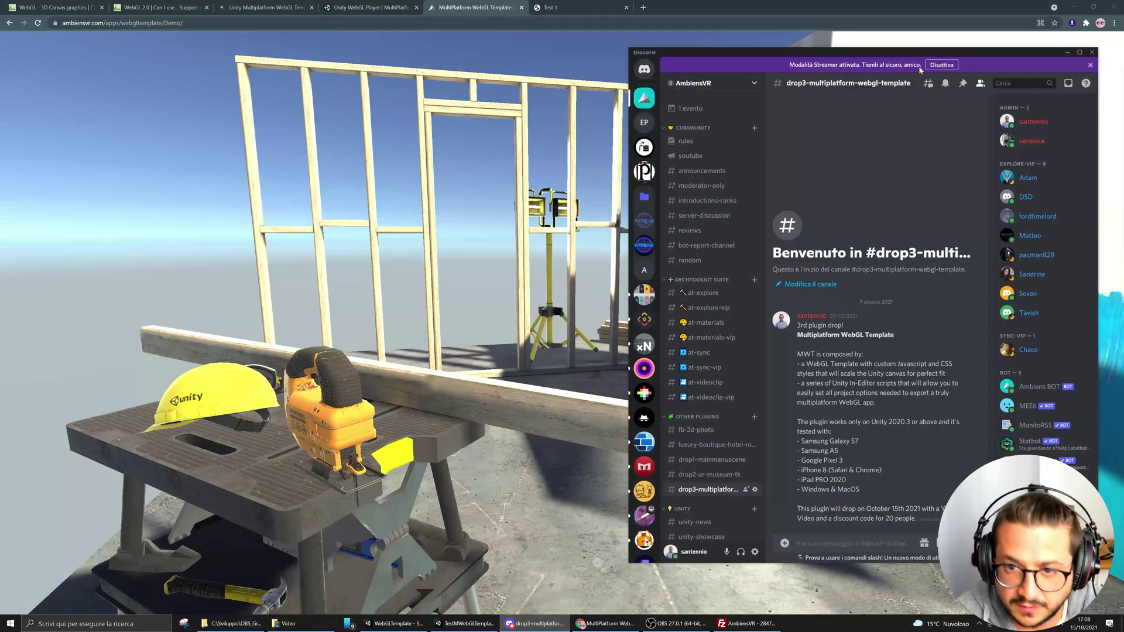
{"action": "left_click_drag", "start_coordinate": [916, 56], "coordinate": [741, 15]}
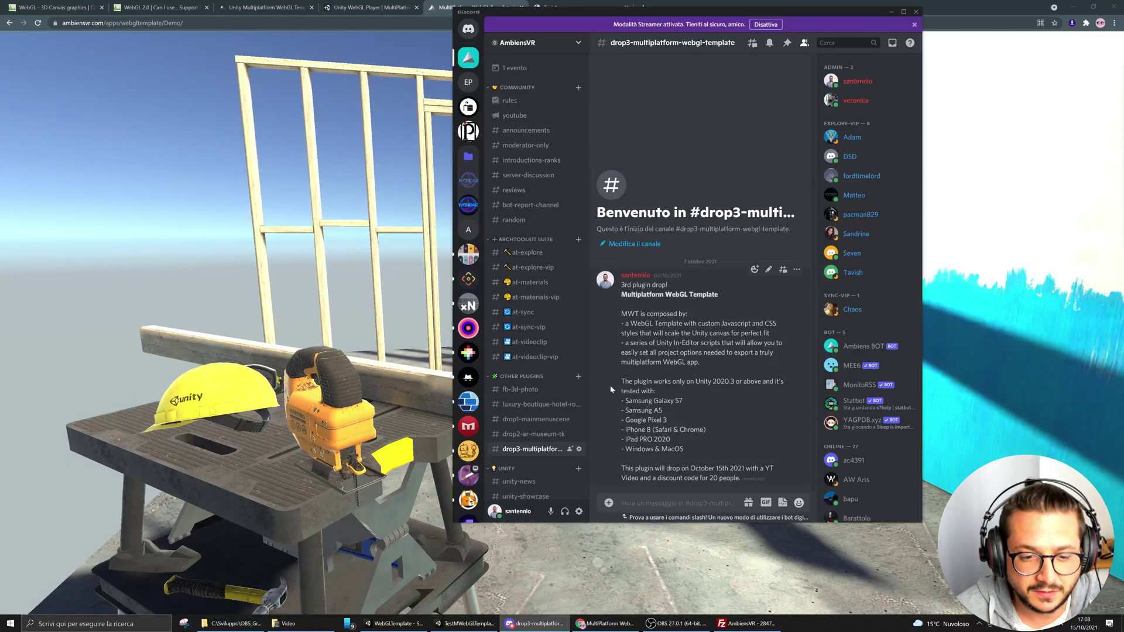
{"action": "scroll", "coordinate": [536, 281], "scroll_direction": "down", "scroll_amount": 3}
{"action": "scroll", "coordinate": [535, 281], "scroll_direction": "down", "scroll_amount": 2}
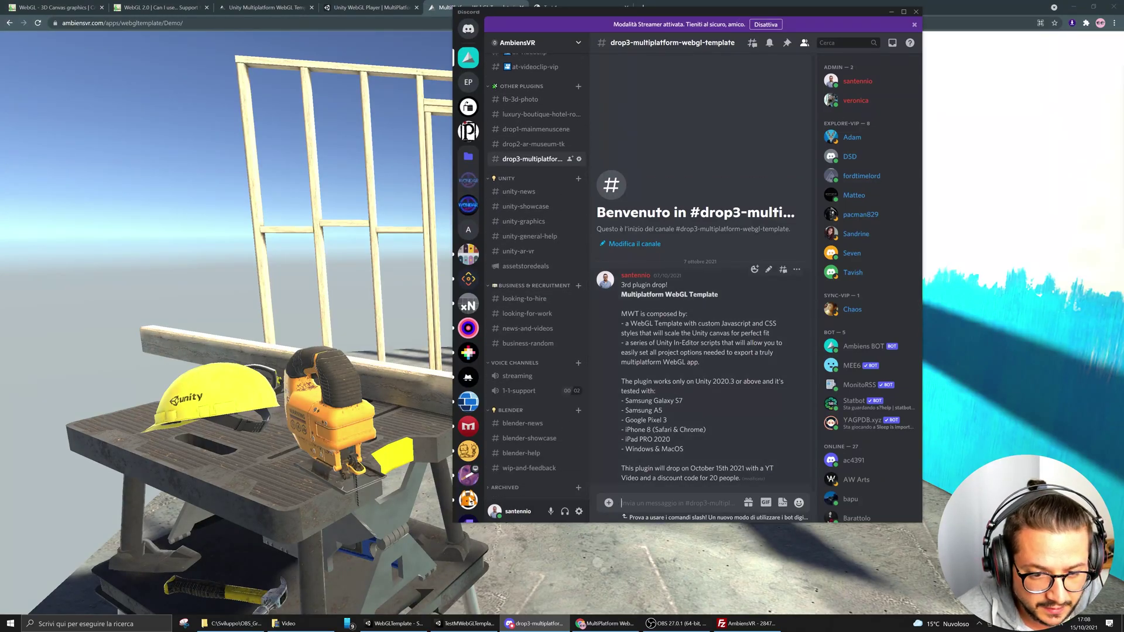
{"action": "scroll", "coordinate": [525, 378], "scroll_direction": "up", "scroll_amount": 4}
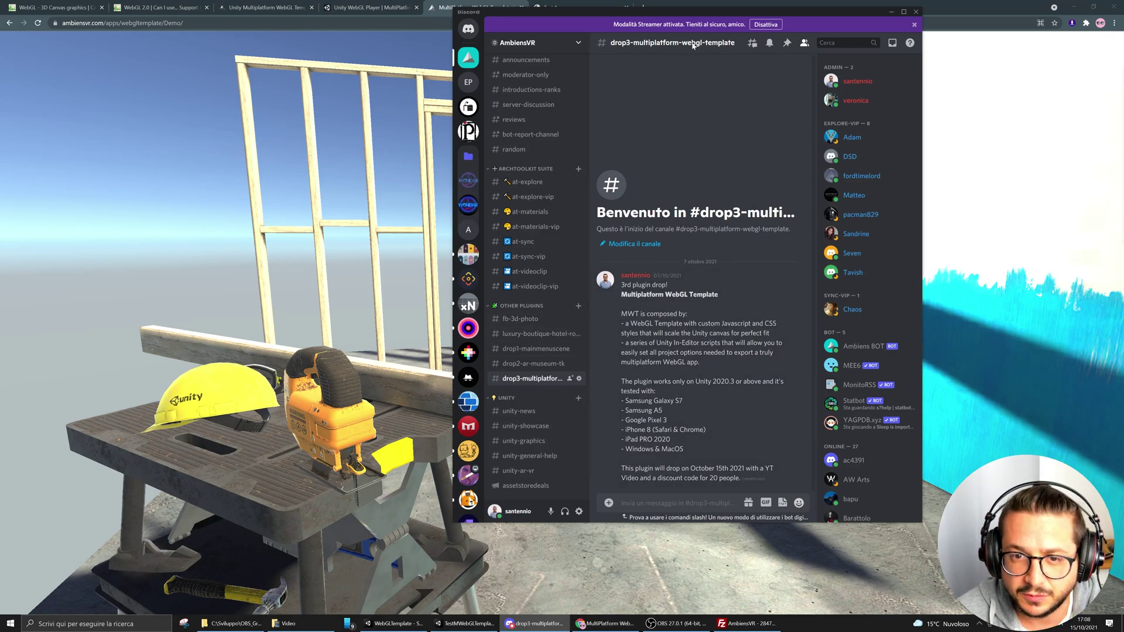
{"action": "left_click", "coordinate": [891, 13]}
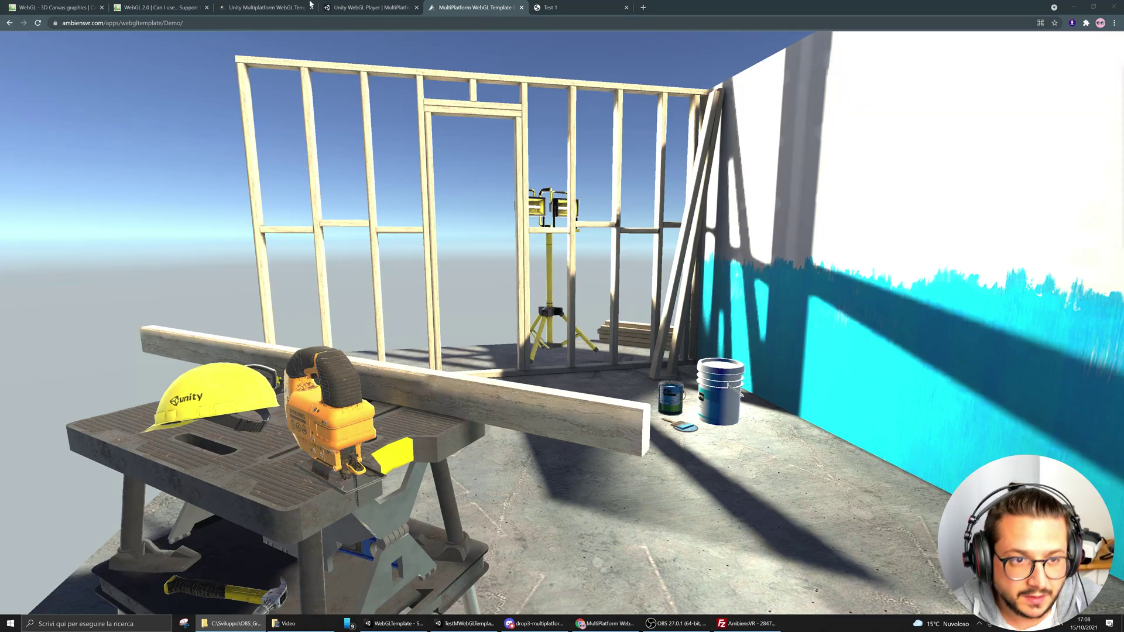
Show the Unity Multiplatform WebGL Template product page in the AmbiensVR store and close the leftover file explorer window.
{"action": "left_click", "coordinate": [256, 5]}
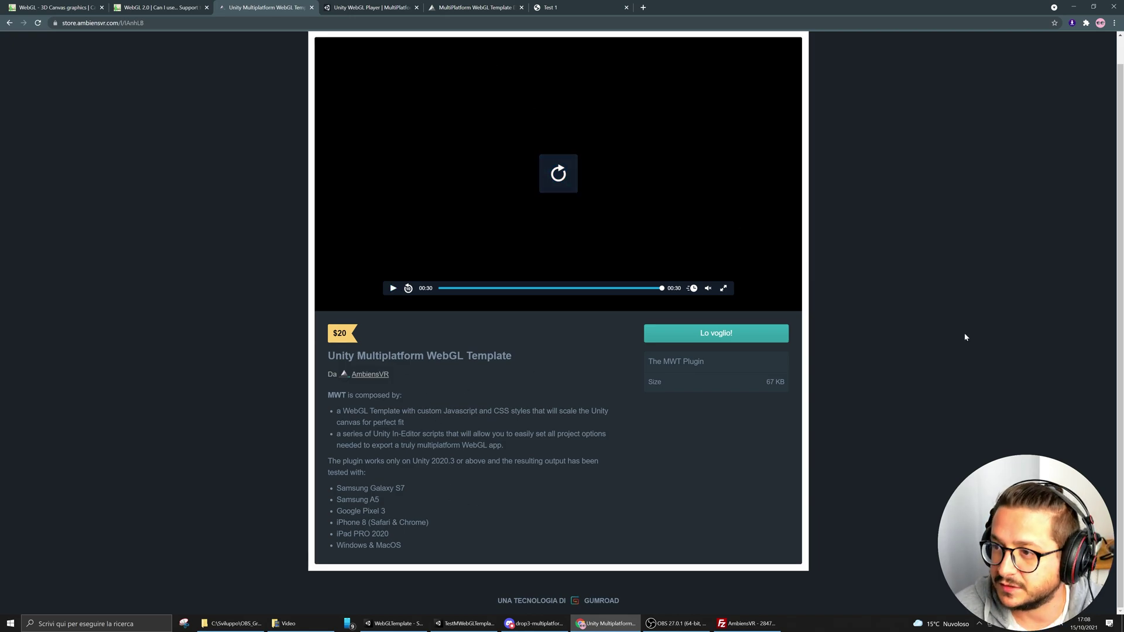
{"action": "key", "text": "alt+Tab"}
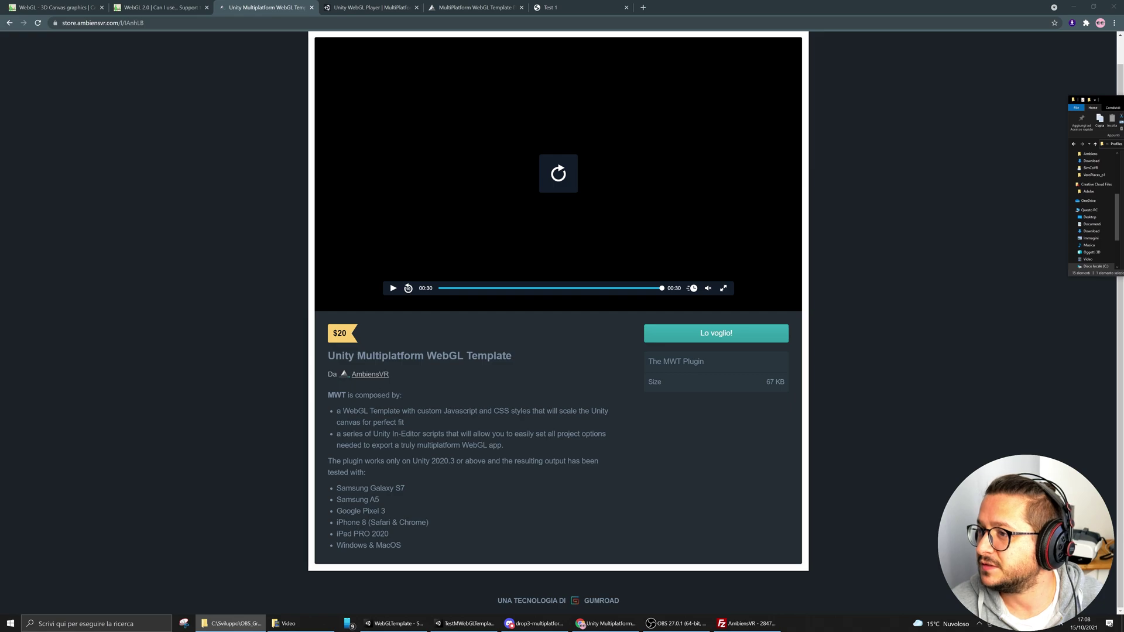
{"action": "key", "text": "alt+F4"}
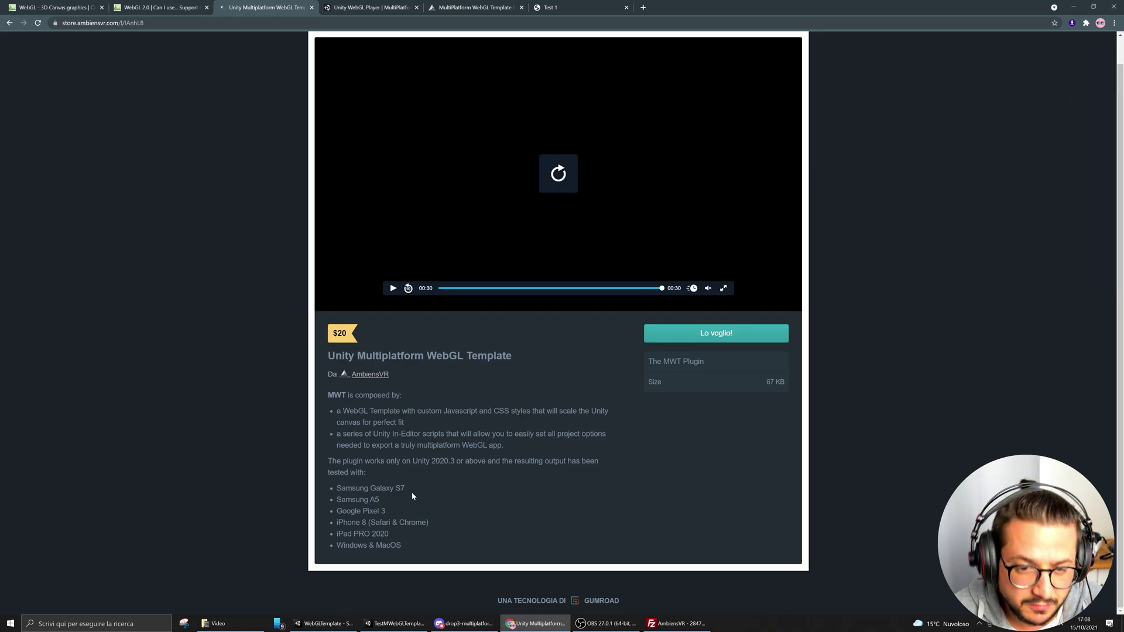